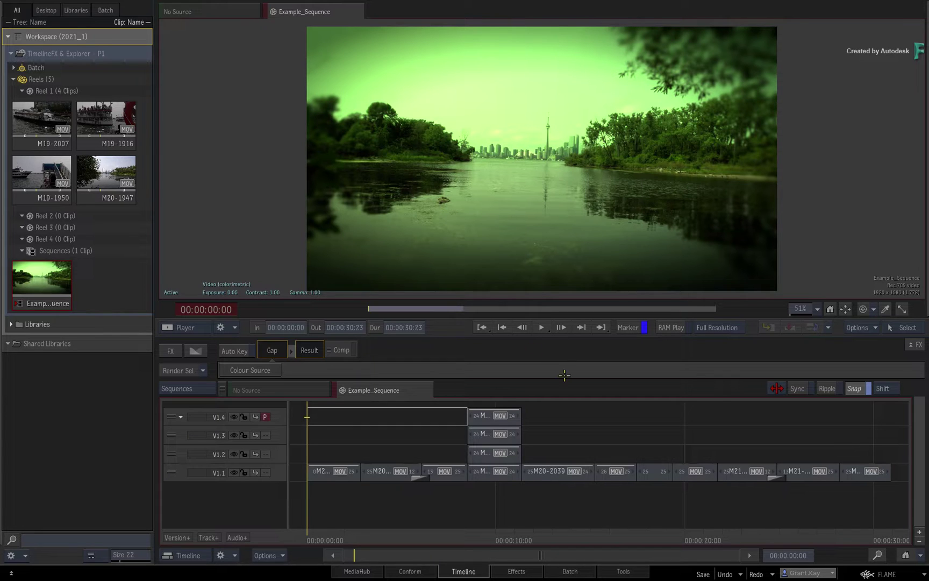
Open lake shot M20-1939 in Effects at its first frame and nudge the green colour balance.
{"action": "left_click_drag", "start_coordinate": [316, 532], "coordinate": [327, 511]}
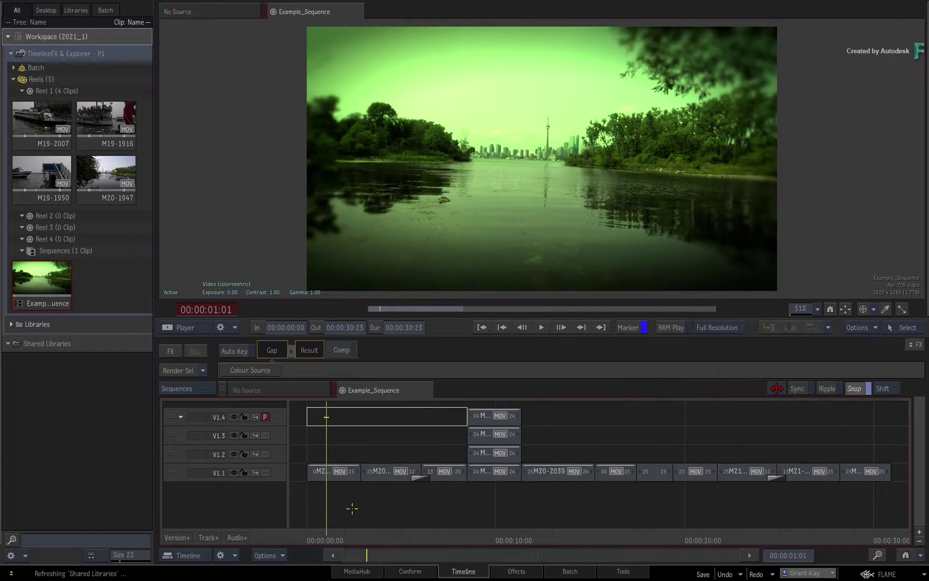
{"action": "left_click", "coordinate": [348, 475]}
{"action": "left_click", "coordinate": [517, 572]}
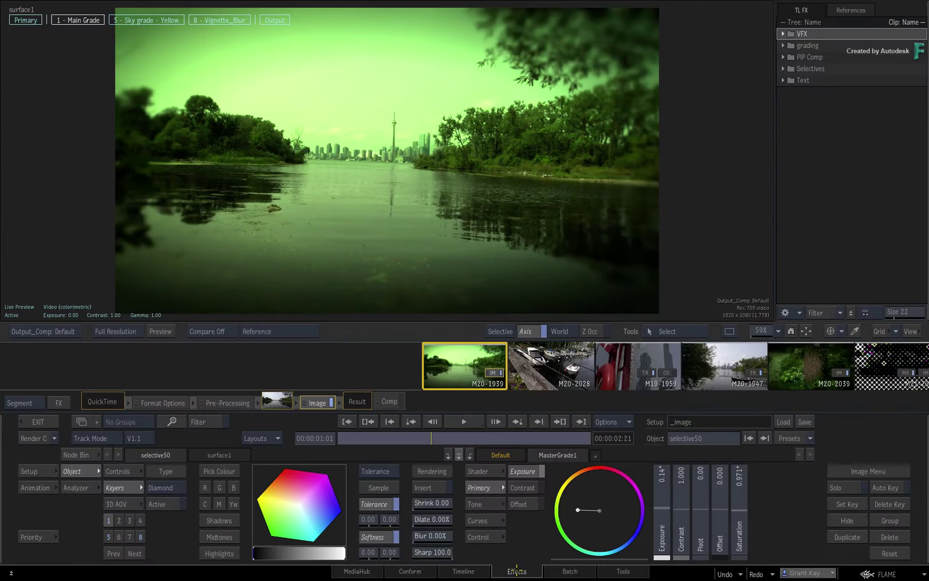
{"action": "left_click_drag", "start_coordinate": [445, 438], "coordinate": [292, 439]}
{"action": "left_click_drag", "start_coordinate": [590, 500], "coordinate": [602, 479]}
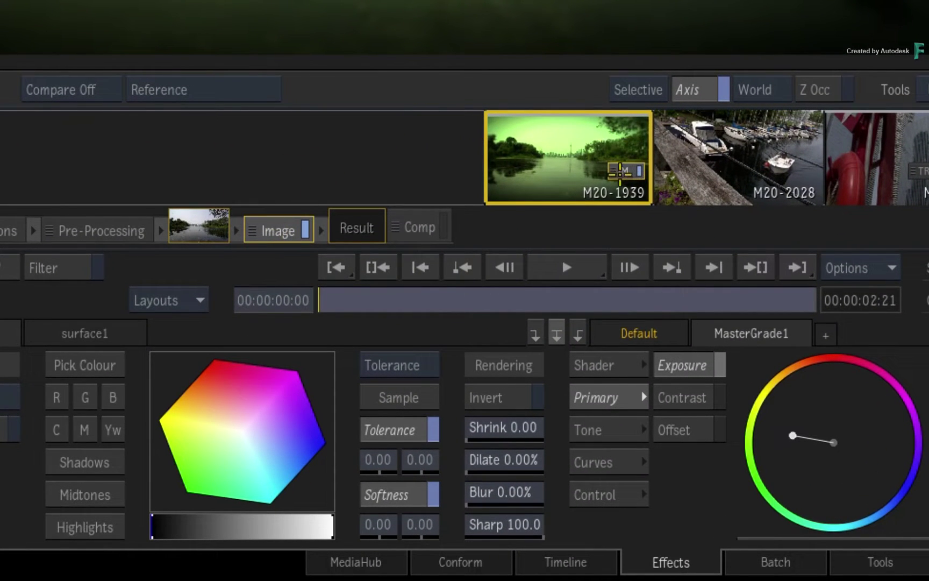
Drag the M20-1939 Image badge into the TL FX library and leave the entry unnamed.
{"action": "left_click_drag", "start_coordinate": [623, 171], "coordinate": [759, 491]}
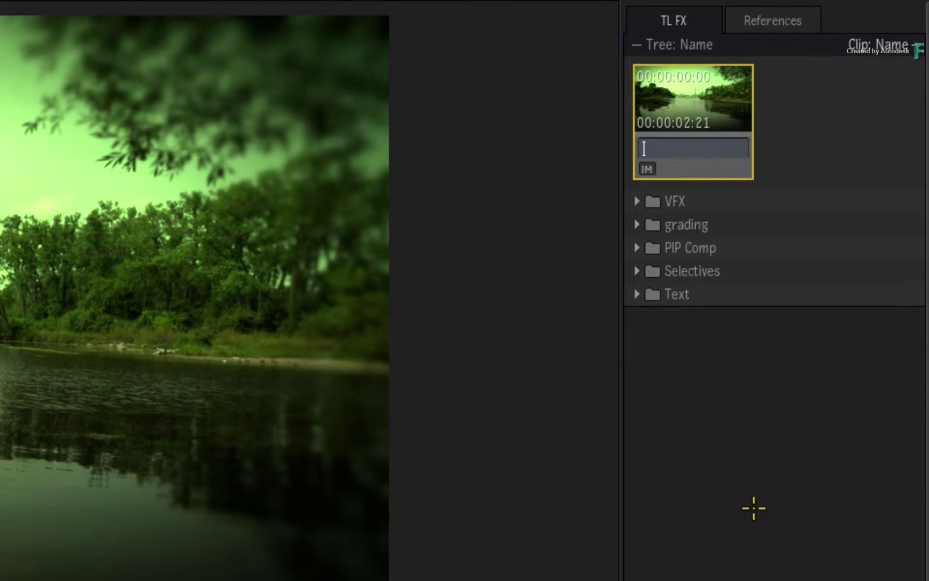
{"action": "left_click", "coordinate": [790, 154]}
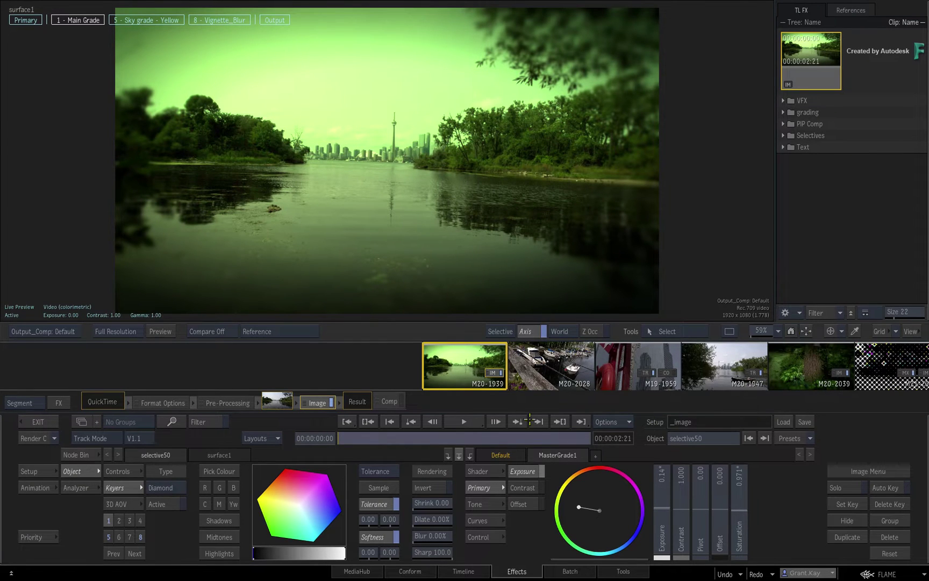
{"action": "left_click", "coordinate": [540, 371]}
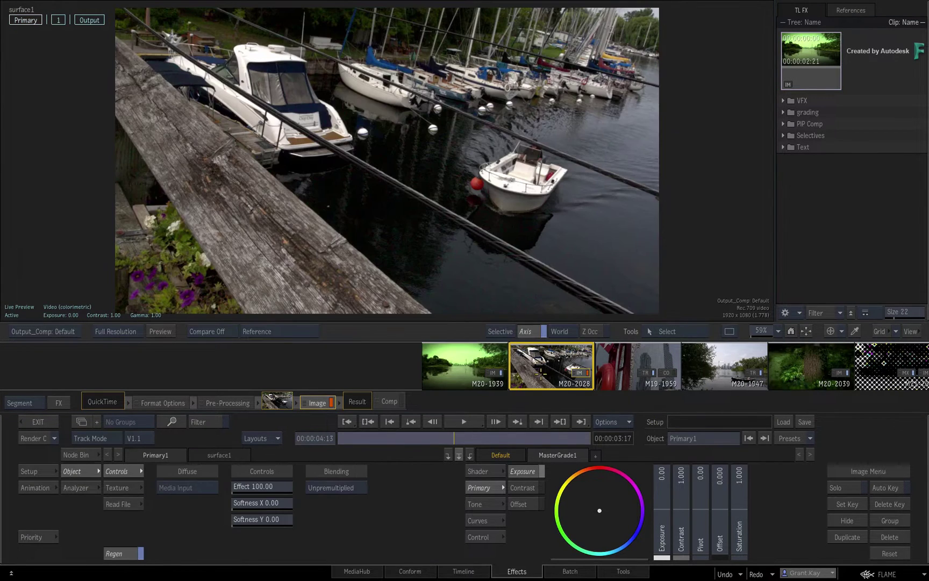
{"action": "left_click_drag", "start_coordinate": [788, 79], "coordinate": [551, 401]}
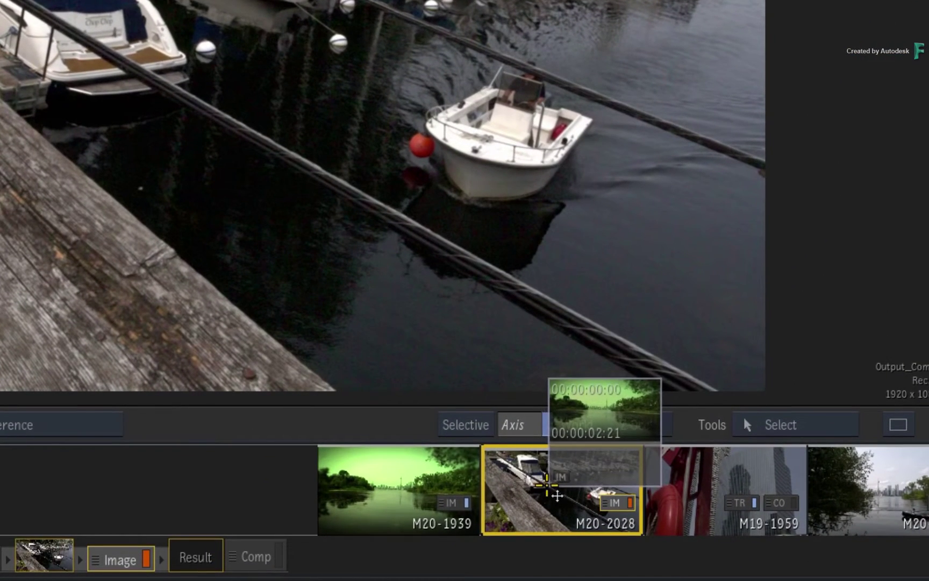
{"action": "left_click_drag", "start_coordinate": [558, 495], "coordinate": [254, 136]}
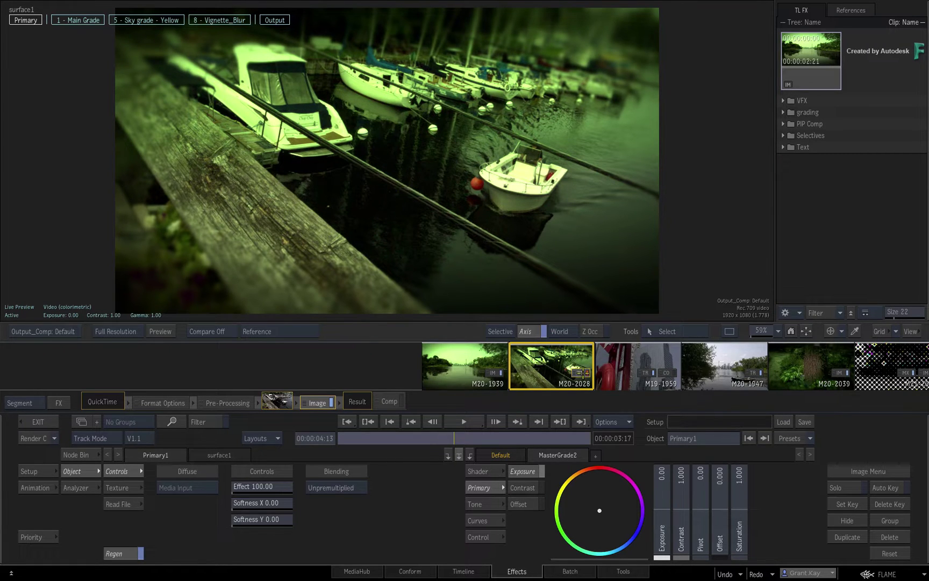
{"action": "left_click", "coordinate": [585, 379]}
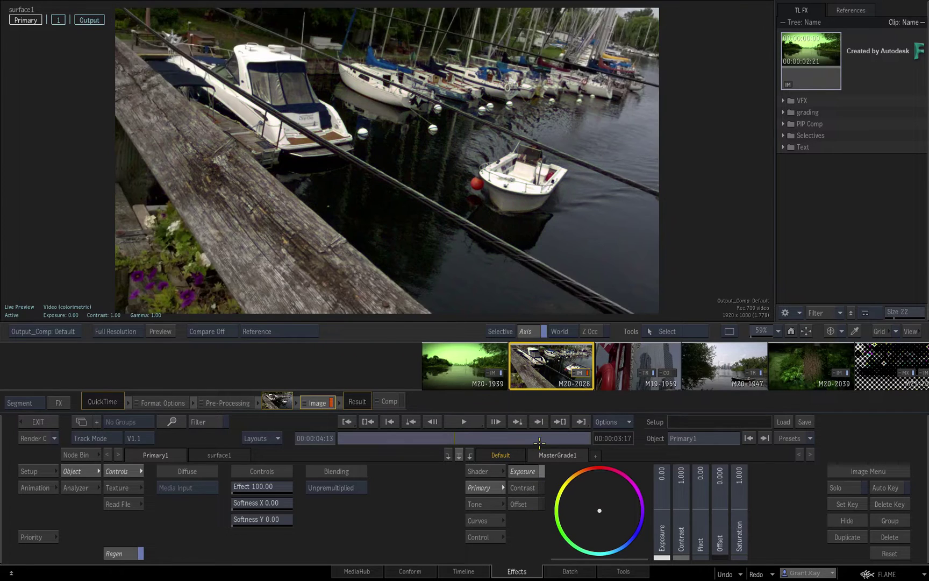
{"action": "left_click", "coordinate": [478, 354]}
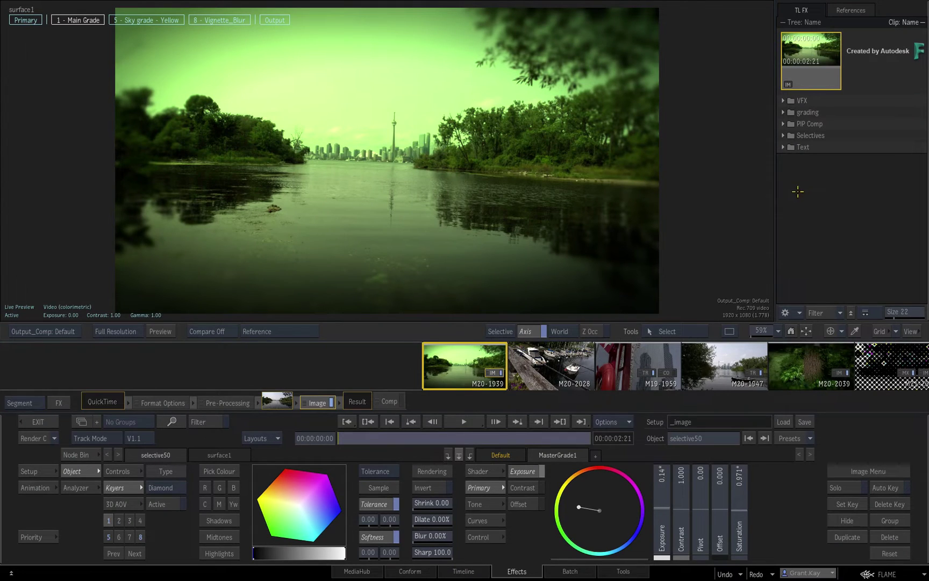
Back on the Example_Sequence timeline, show and hide the Explorer, then scrub to a later shot.
{"action": "left_click", "coordinate": [464, 571]}
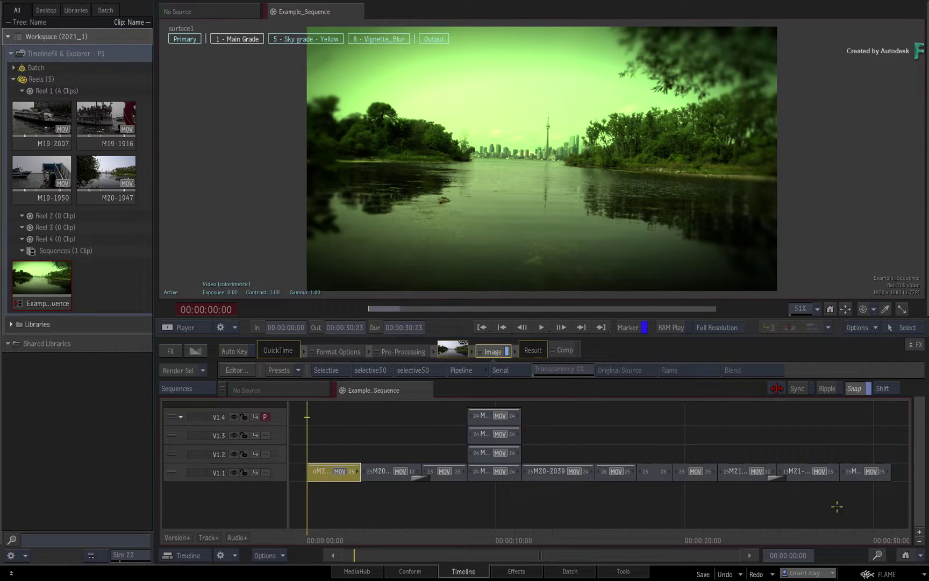
{"action": "left_click", "coordinate": [885, 575]}
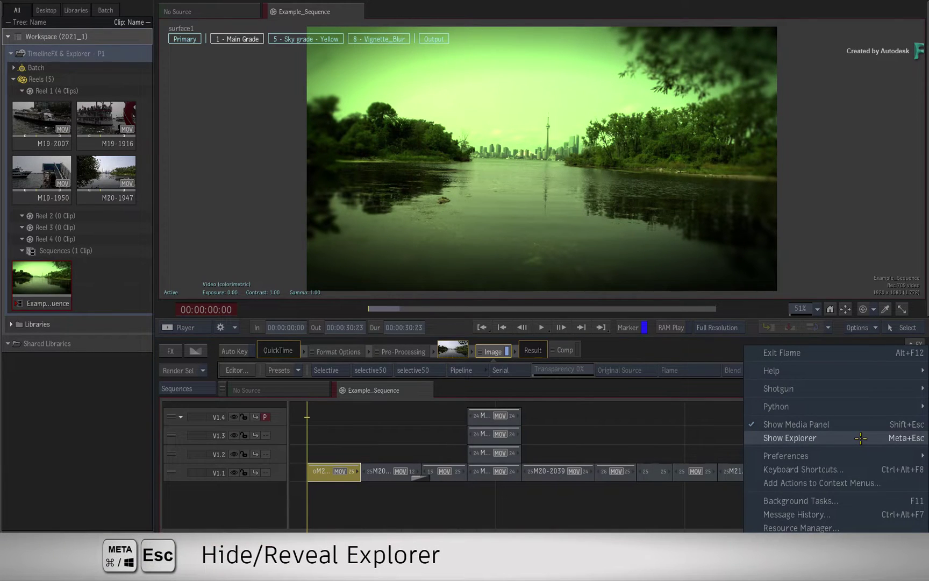
{"action": "left_click", "coordinate": [860, 438]}
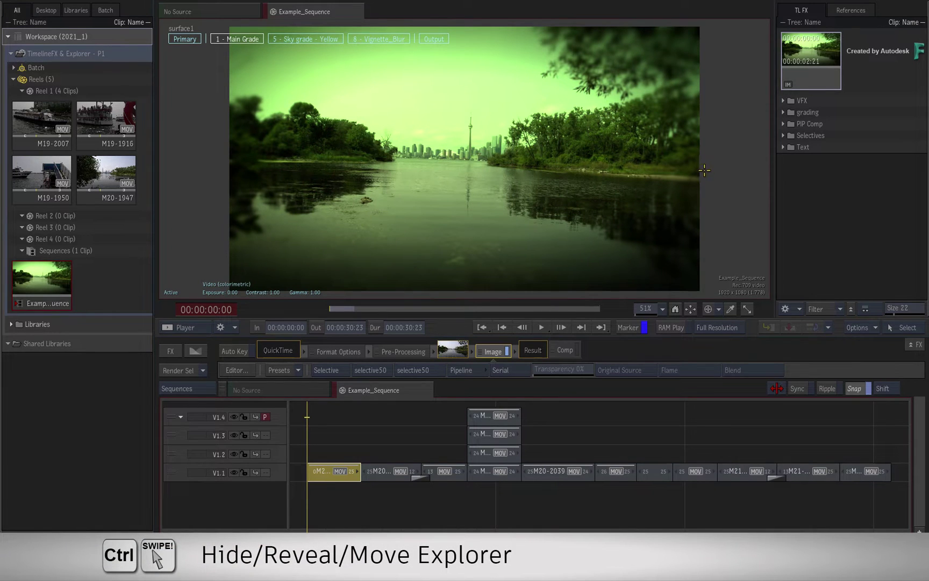
{"action": "mouse_move", "coordinate": [926, 160]}
{"action": "left_mouse_down"}
{"action": "mouse_move", "coordinate": [679, 177]}
{"action": "mouse_move", "coordinate": [925, 172]}
{"action": "left_mouse_up"}
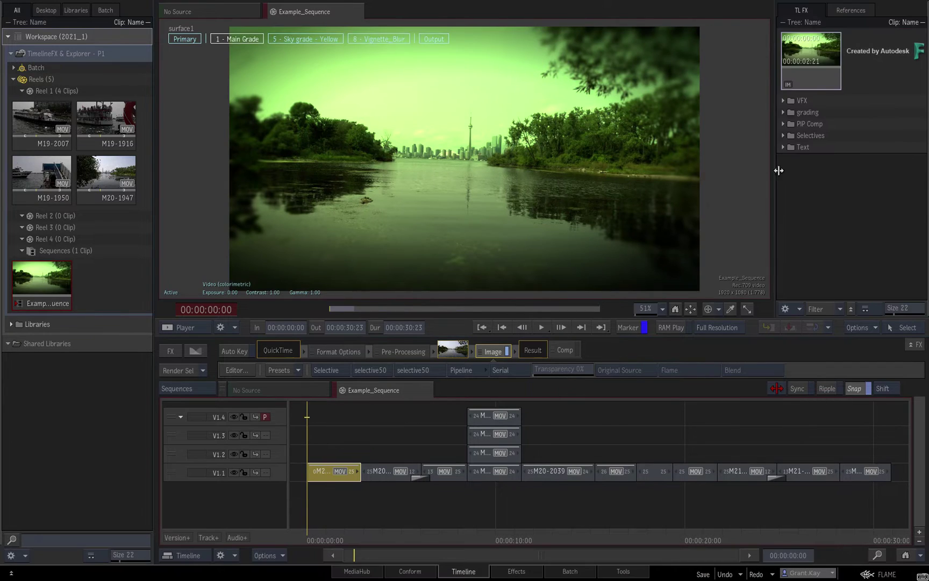
{"action": "left_click_drag", "start_coordinate": [865, 174], "coordinate": [852, 159]}
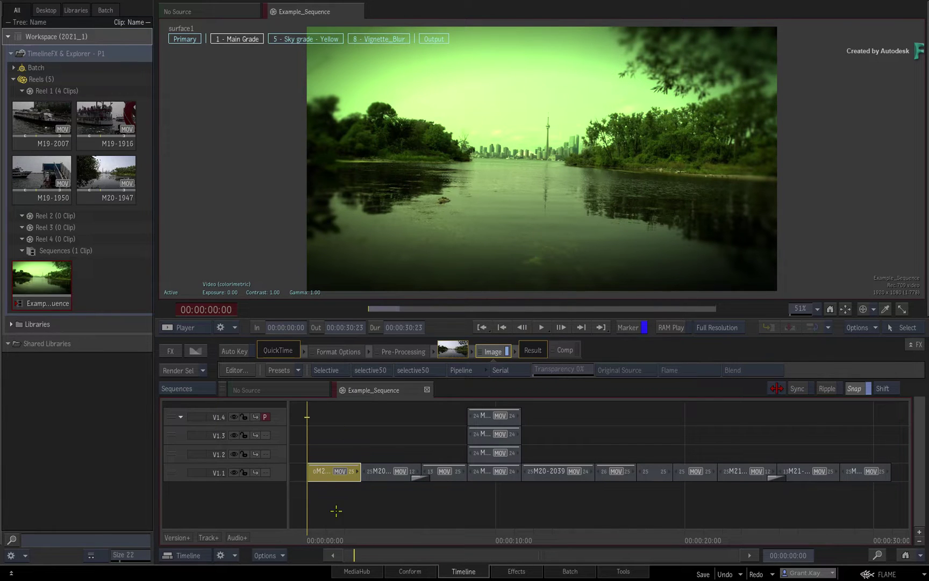
{"action": "left_click_drag", "start_coordinate": [323, 534], "coordinate": [307, 494]}
{"action": "key", "text": "ctrl+Tab"}
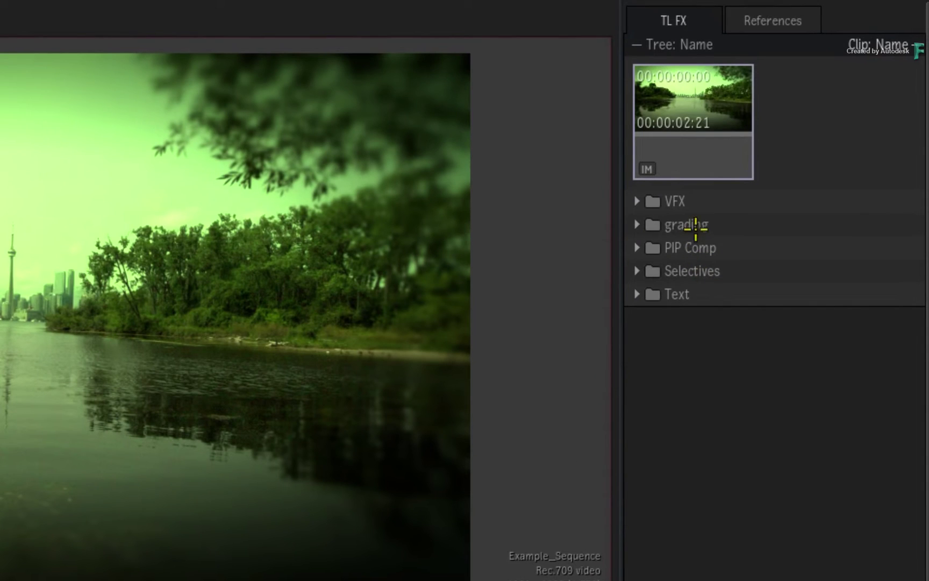
{"action": "left_click", "coordinate": [636, 222]}
{"action": "left_click", "coordinate": [654, 247]}
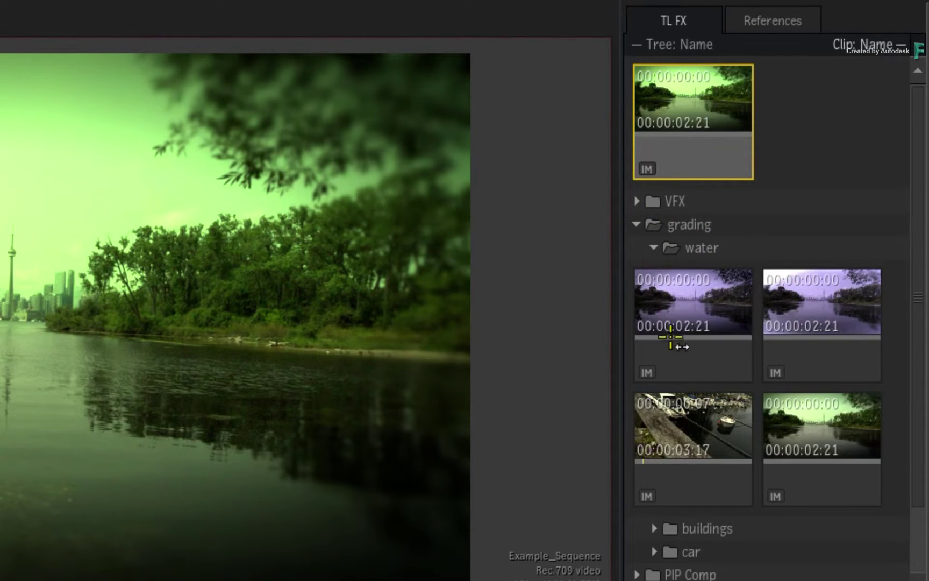
{"action": "left_click", "coordinate": [637, 224]}
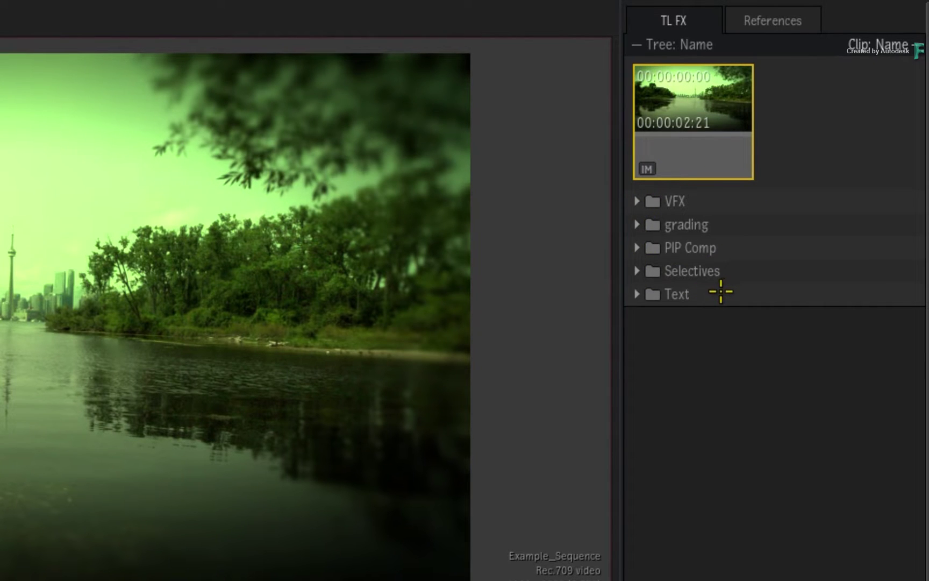
{"action": "left_click", "coordinate": [793, 15]}
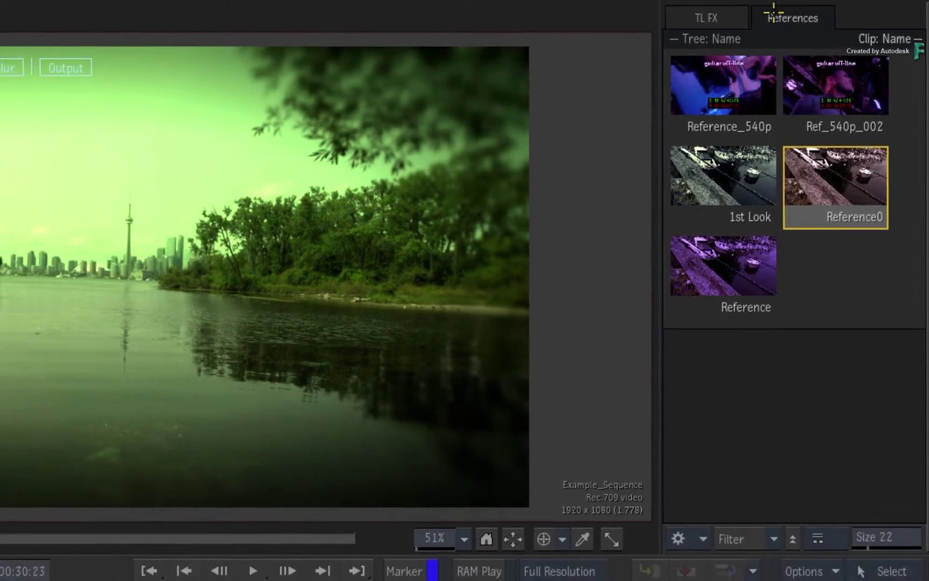
{"action": "left_click", "coordinate": [680, 22]}
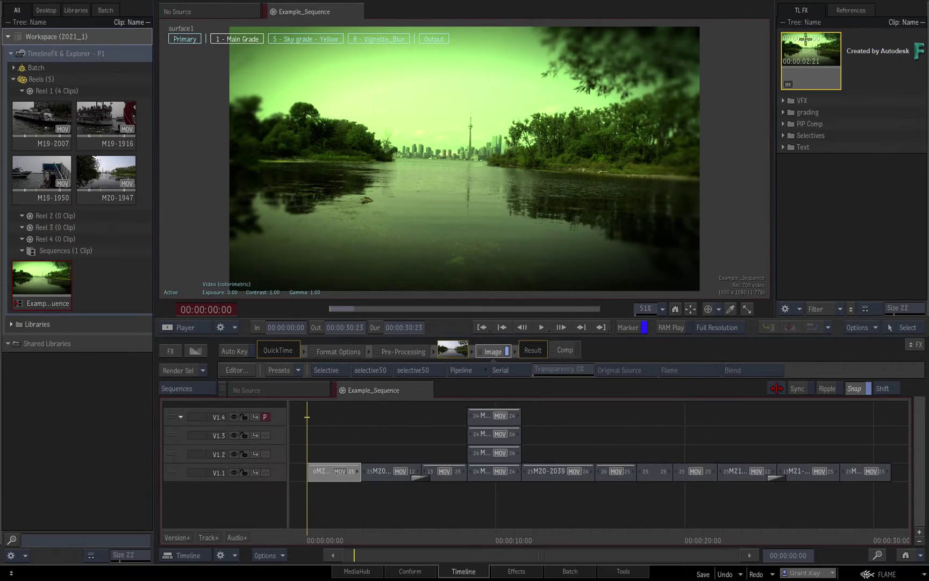
{"action": "left_click", "coordinate": [777, 155]}
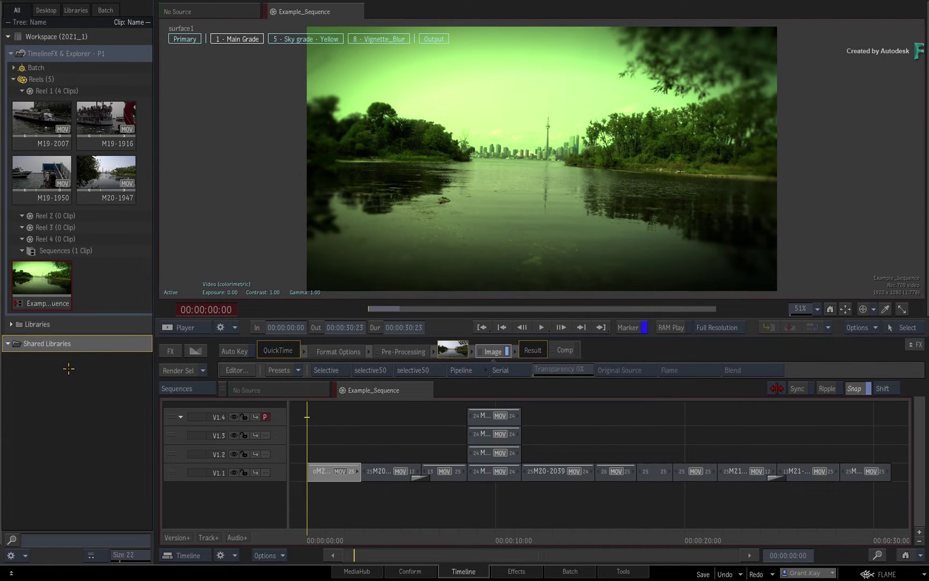
Switch to Effects on lake shot M20-1939 and play the shot back.
{"action": "left_click", "coordinate": [498, 567]}
{"action": "left_click", "coordinate": [464, 421]}
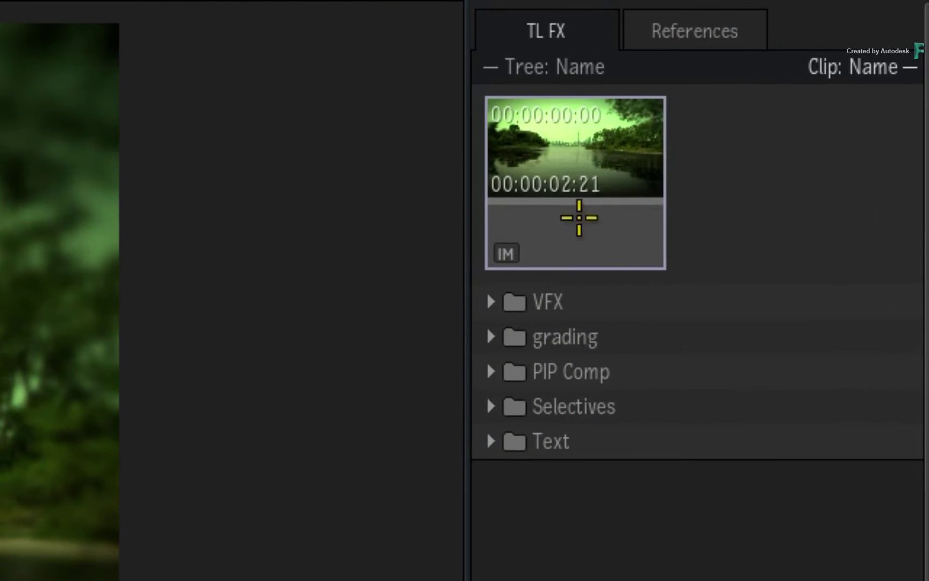
{"action": "left_click", "coordinate": [588, 208]}
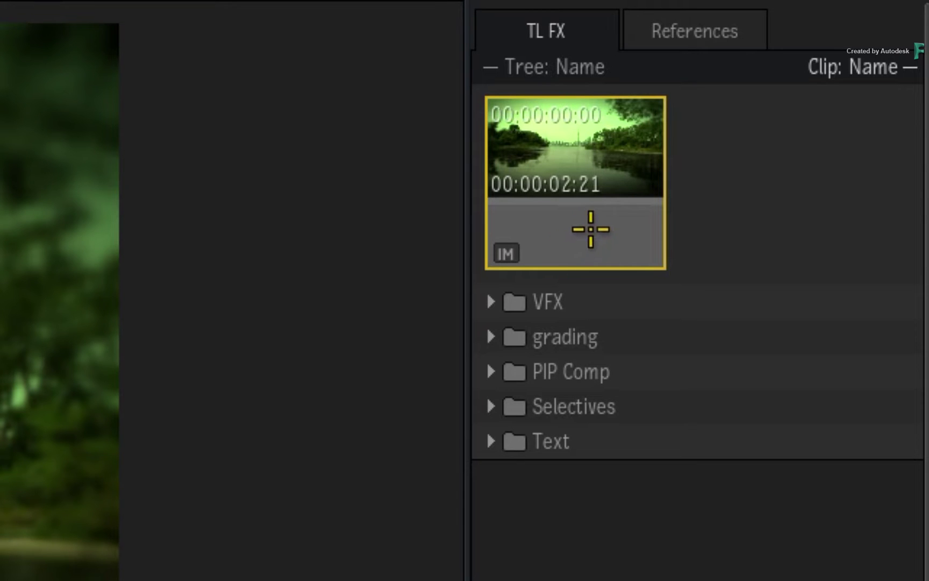
{"action": "left_click_drag", "start_coordinate": [603, 222], "coordinate": [484, 441]}
{"action": "left_click_drag", "start_coordinate": [514, 253], "coordinate": [674, 182]}
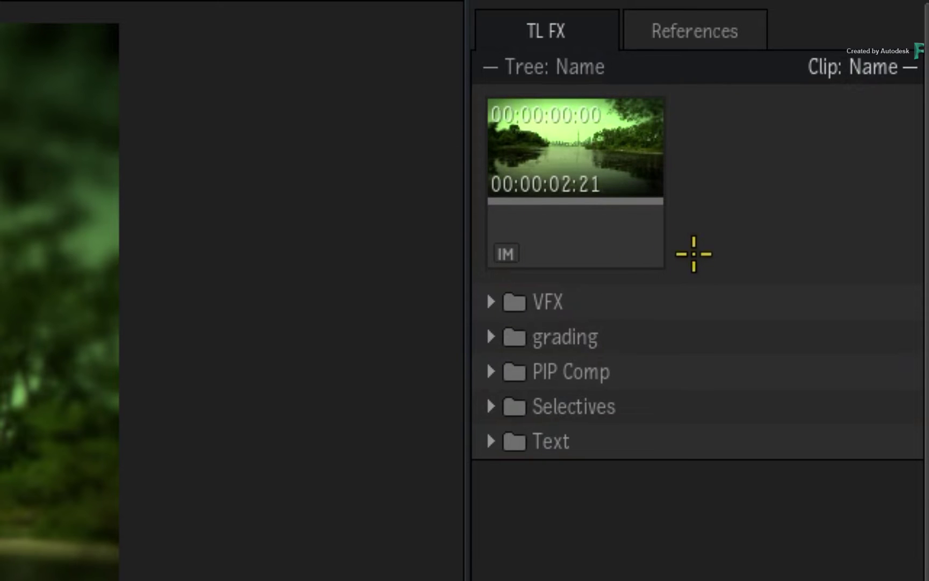
{"action": "left_click", "coordinate": [616, 229]}
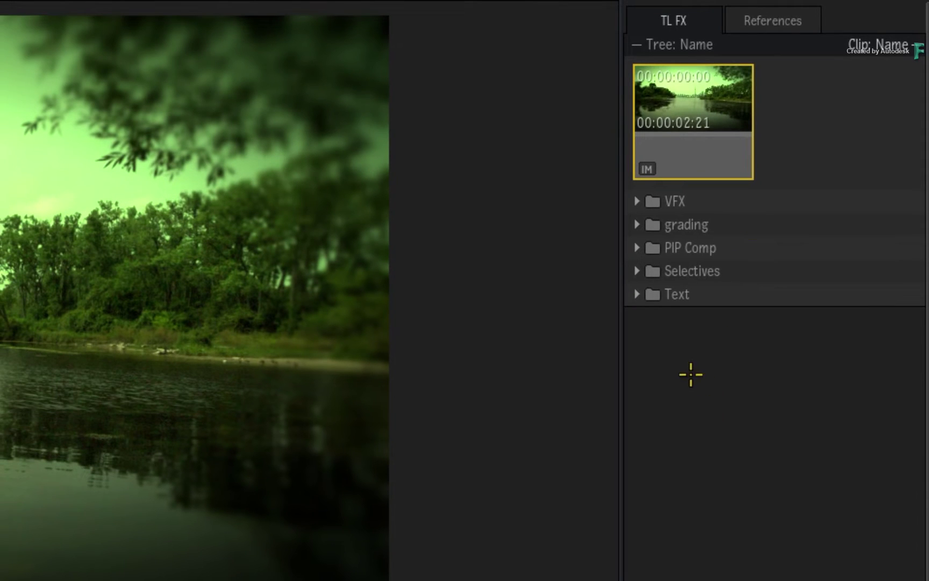
{"action": "right_click", "coordinate": [570, 574]}
{"action": "mouse_move", "coordinate": [690, 403]}
{"action": "left_click", "coordinate": [643, 402]}
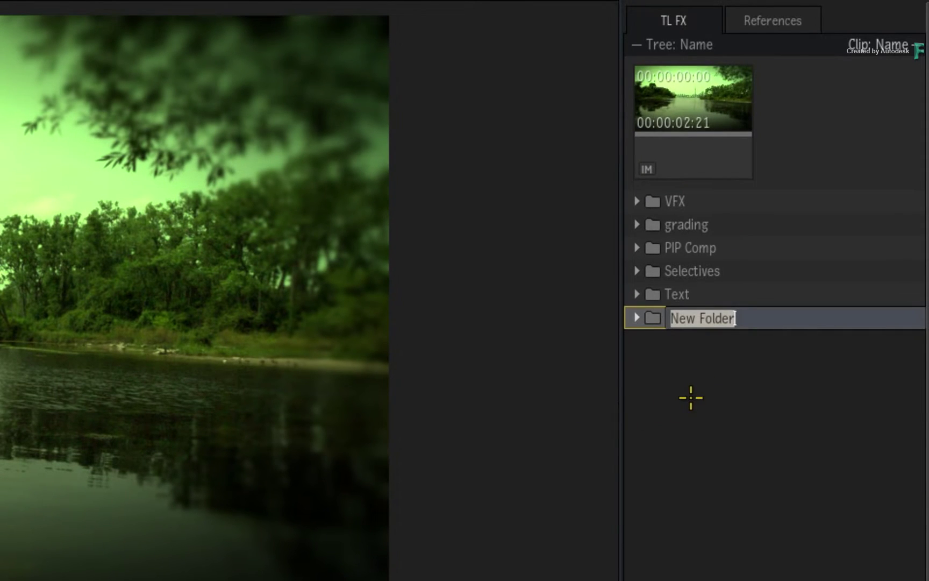
{"action": "type", "text": "My Looks"}
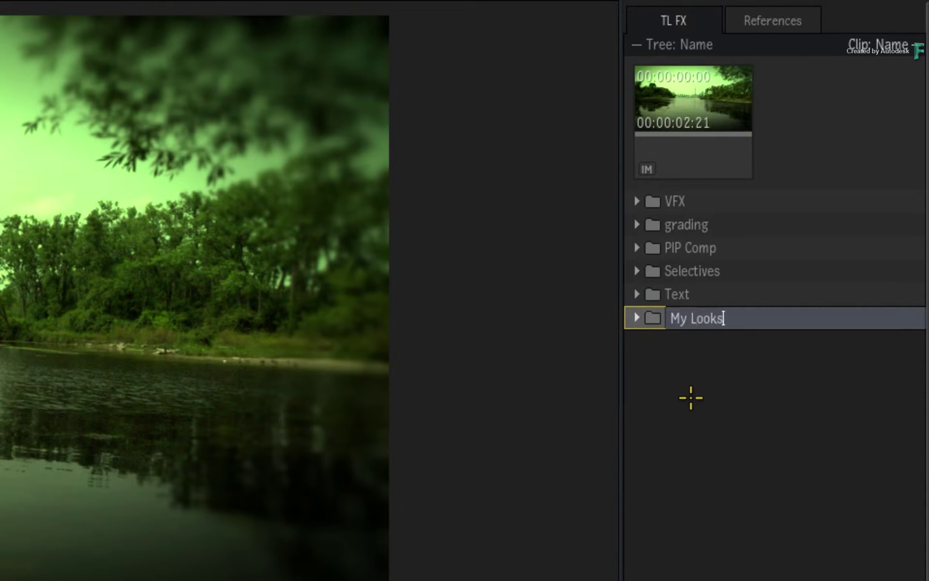
{"action": "key", "text": "Return"}
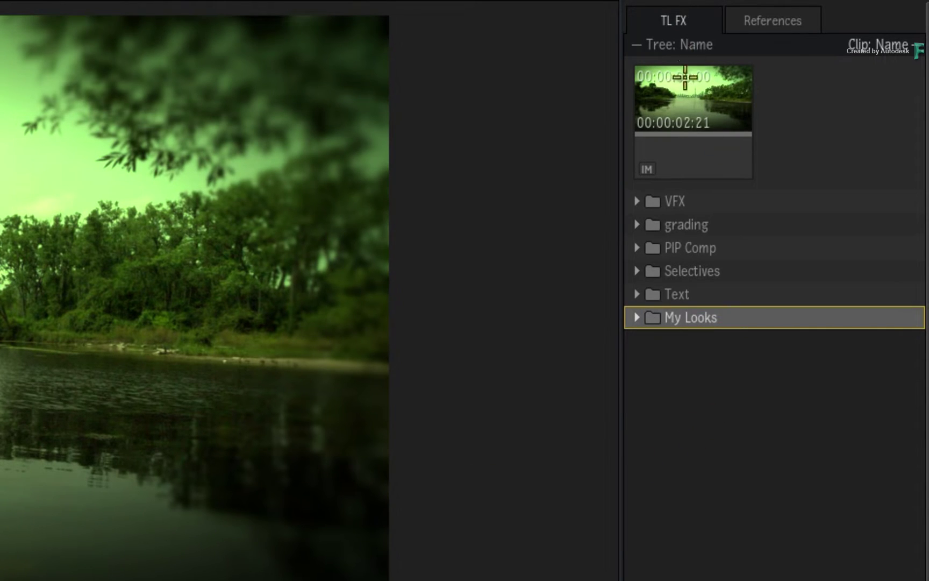
{"action": "left_click_drag", "start_coordinate": [682, 83], "coordinate": [689, 321]}
{"action": "left_click", "coordinate": [636, 183]}
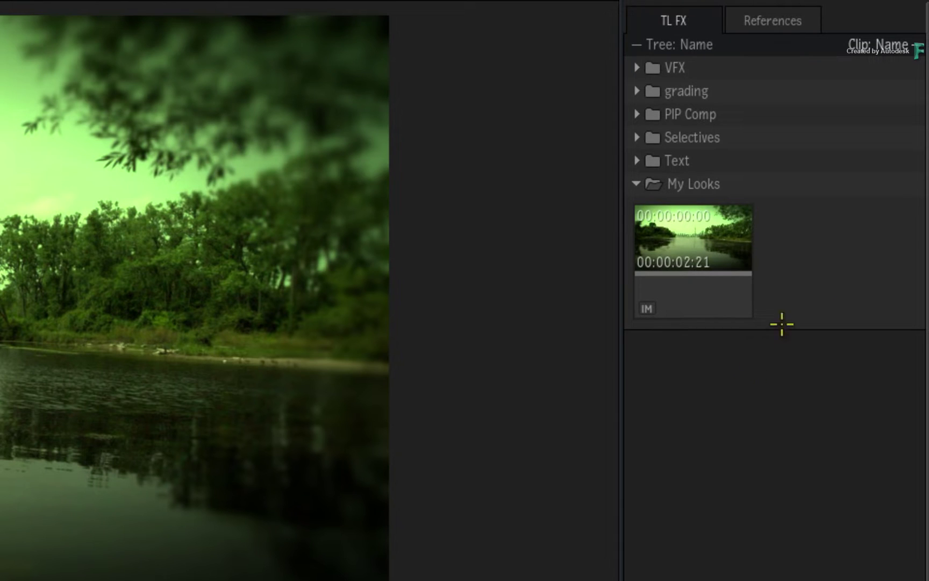
{"action": "left_click", "coordinate": [637, 90]}
{"action": "left_click", "coordinate": [654, 115]}
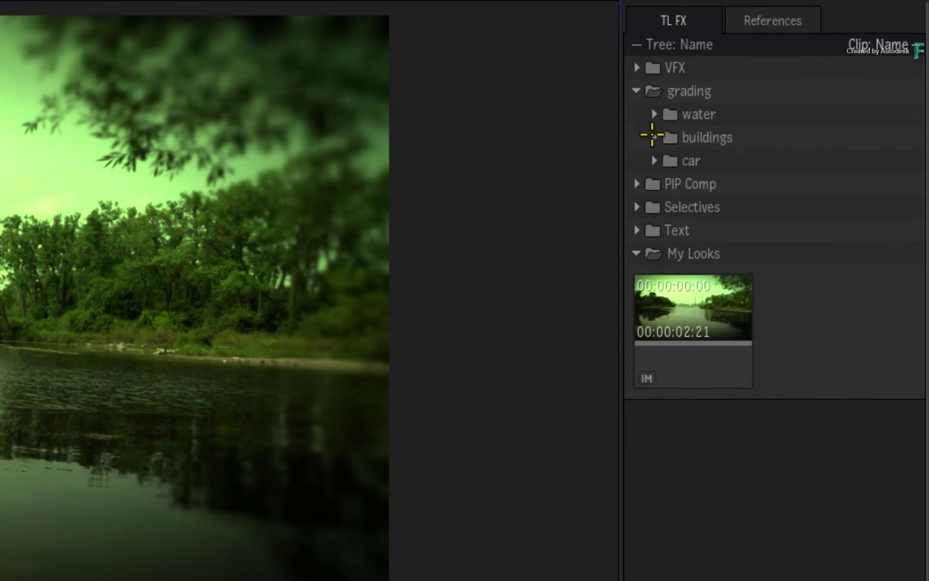
{"action": "left_click", "coordinate": [654, 137]}
{"action": "left_click", "coordinate": [655, 137]}
{"action": "left_click", "coordinate": [655, 113]}
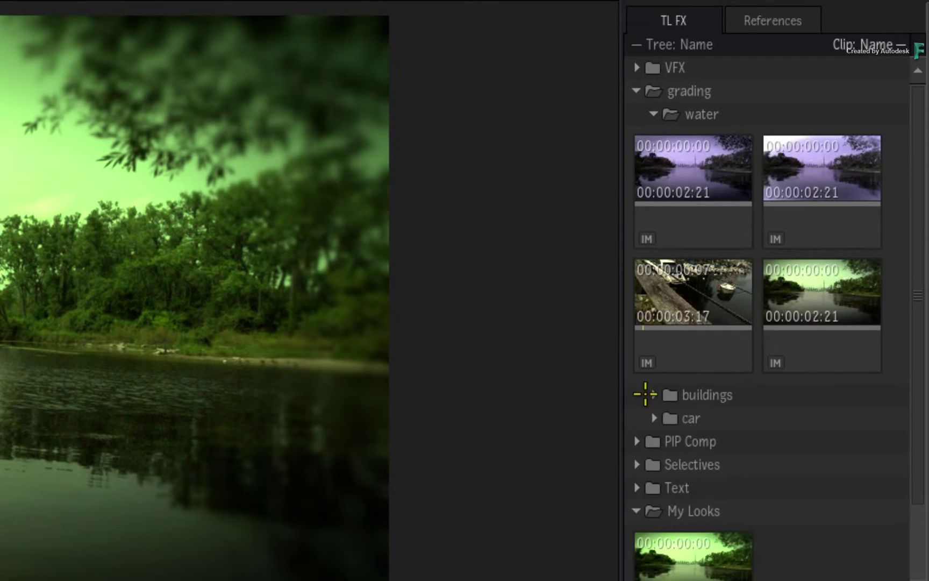
{"action": "left_click", "coordinate": [655, 395]}
{"action": "left_click", "coordinate": [655, 395]}
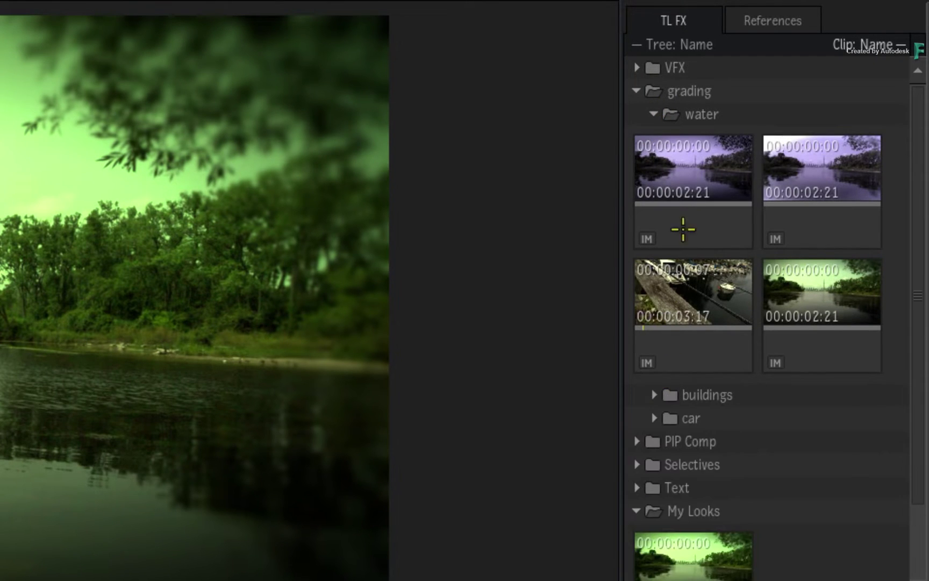
{"action": "left_click", "coordinate": [654, 113]}
{"action": "left_click", "coordinate": [637, 90]}
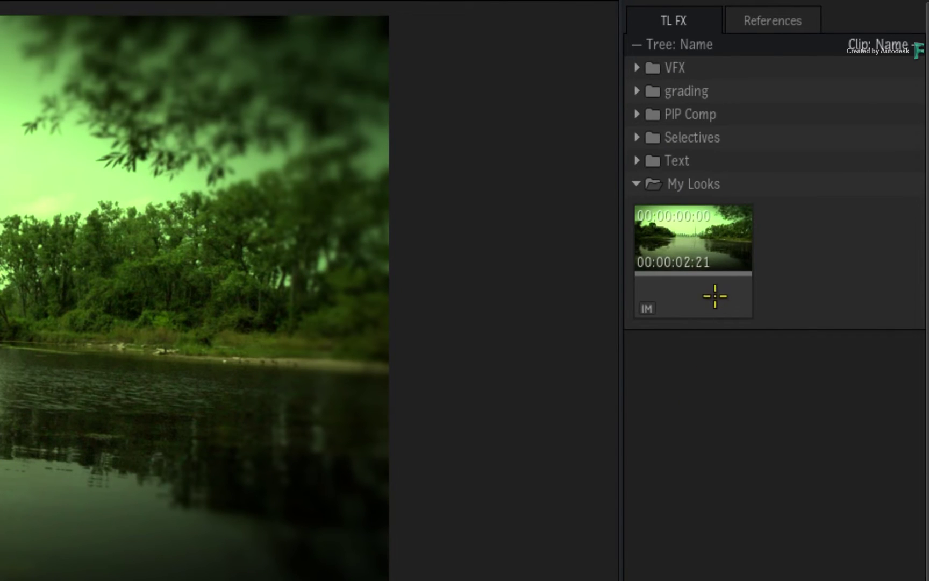
Set M20-2039's birdhouse frame as its thumbnail and drag its grade into My Looks.
{"action": "left_click", "coordinate": [715, 295]}
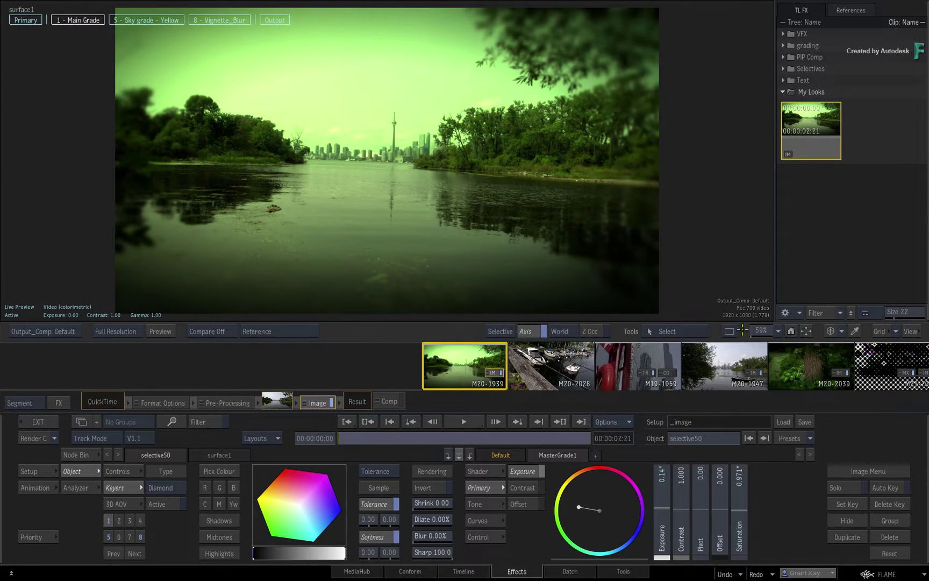
{"action": "scroll", "coordinate": [471, 366], "scroll_direction": "right", "scroll_amount": 5}
{"action": "left_click", "coordinate": [471, 366]}
{"action": "left_click_drag", "start_coordinate": [428, 436], "coordinate": [455, 436]}
{"action": "right_click", "coordinate": [456, 364]}
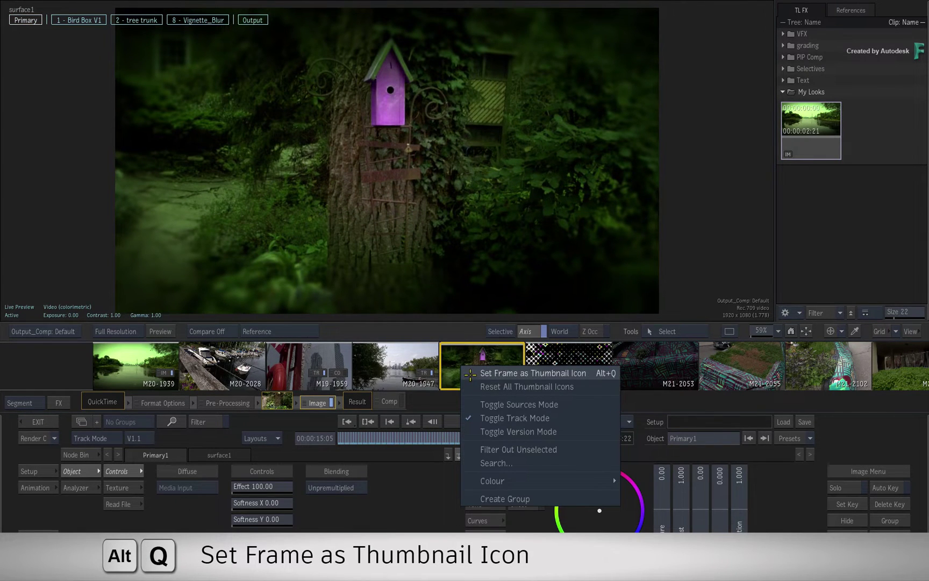
{"action": "left_click", "coordinate": [470, 375]}
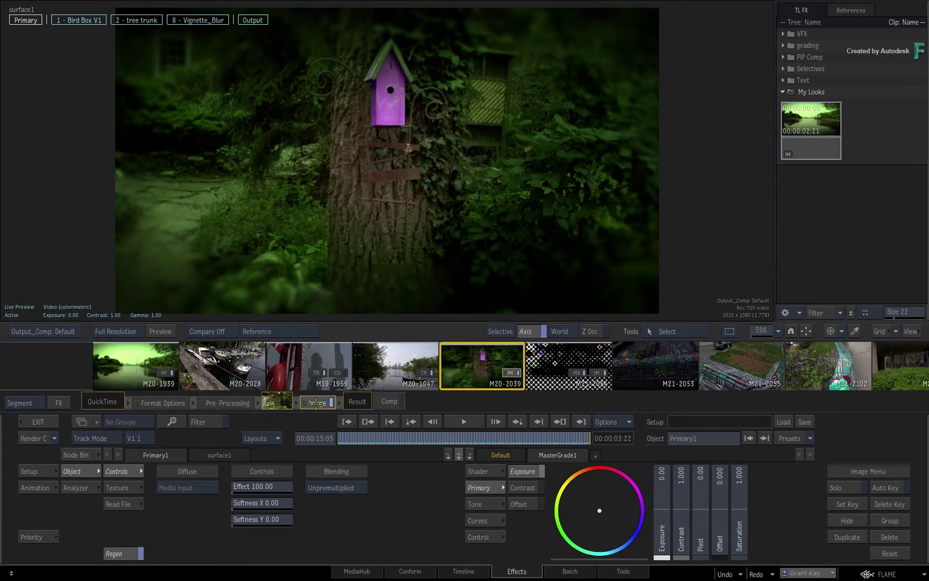
{"action": "left_click_drag", "start_coordinate": [317, 404], "coordinate": [861, 97]}
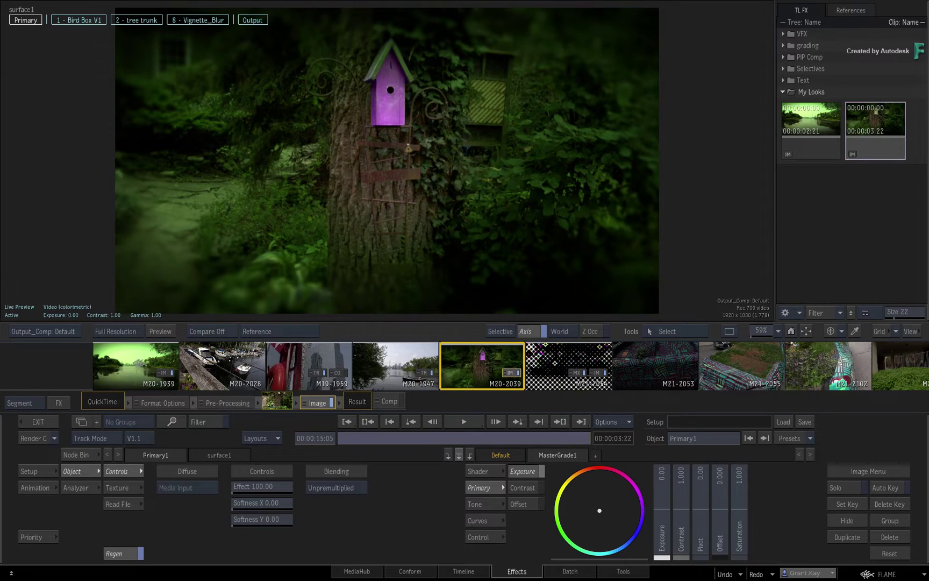
Select lake shot M20-1939, then the halftone car segment M21-2054.
{"action": "left_click", "coordinate": [143, 362]}
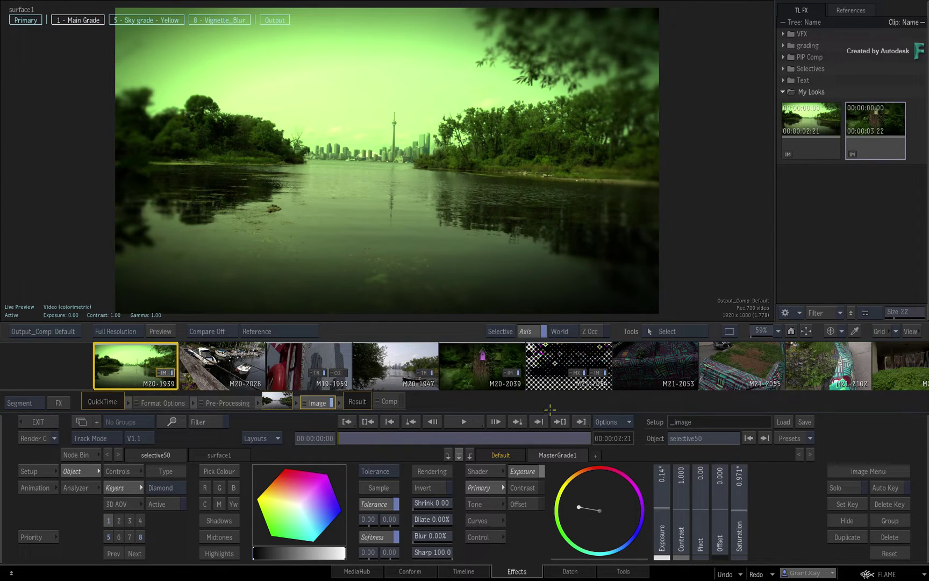
{"action": "left_click", "coordinate": [563, 357]}
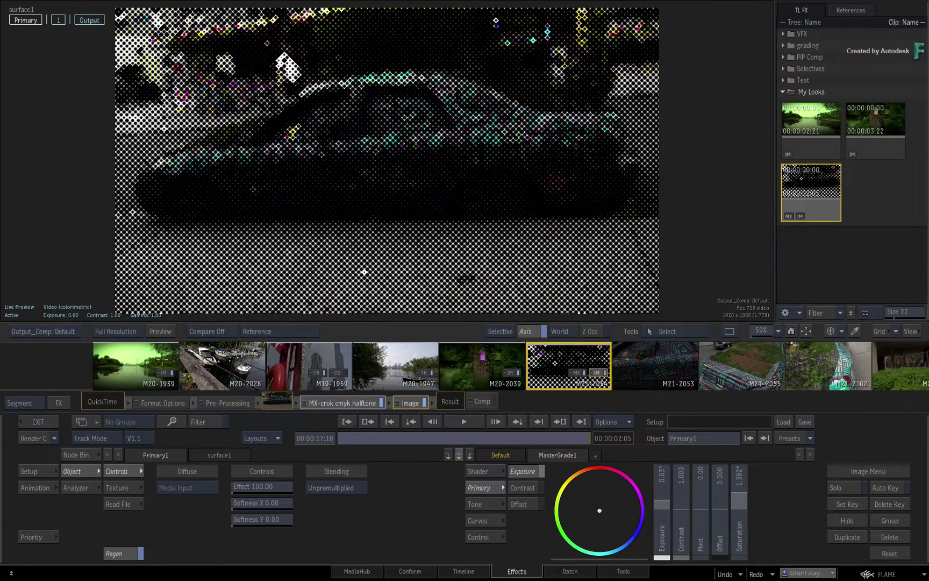
Select lake shot M20-1939 and pull its colour wheel point lower right for a purple grade.
{"action": "left_click", "coordinate": [138, 365]}
{"action": "left_click_drag", "start_coordinate": [140, 364], "coordinate": [429, 398]}
{"action": "left_click_drag", "start_coordinate": [592, 499], "coordinate": [672, 521]}
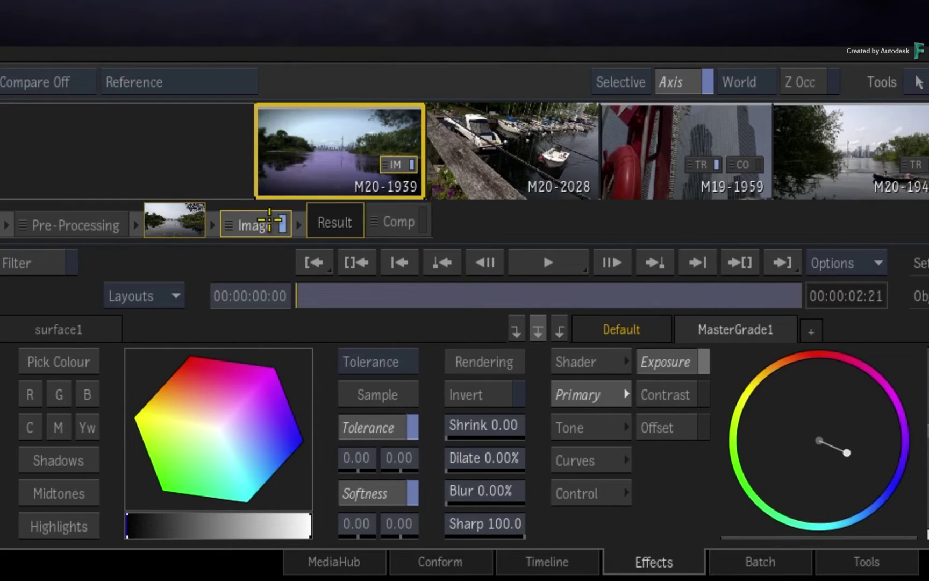
{"action": "right_click", "coordinate": [258, 222]}
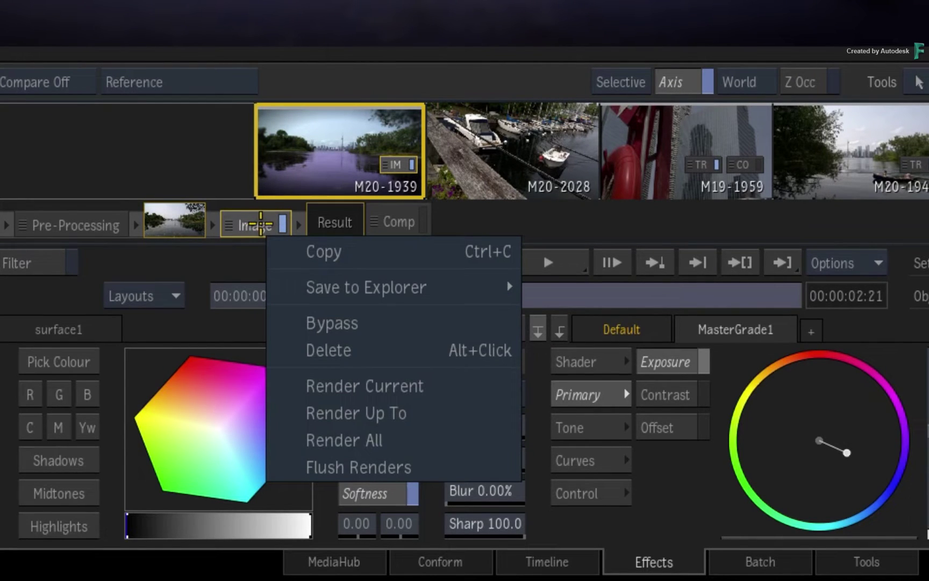
{"action": "mouse_move", "coordinate": [421, 284]}
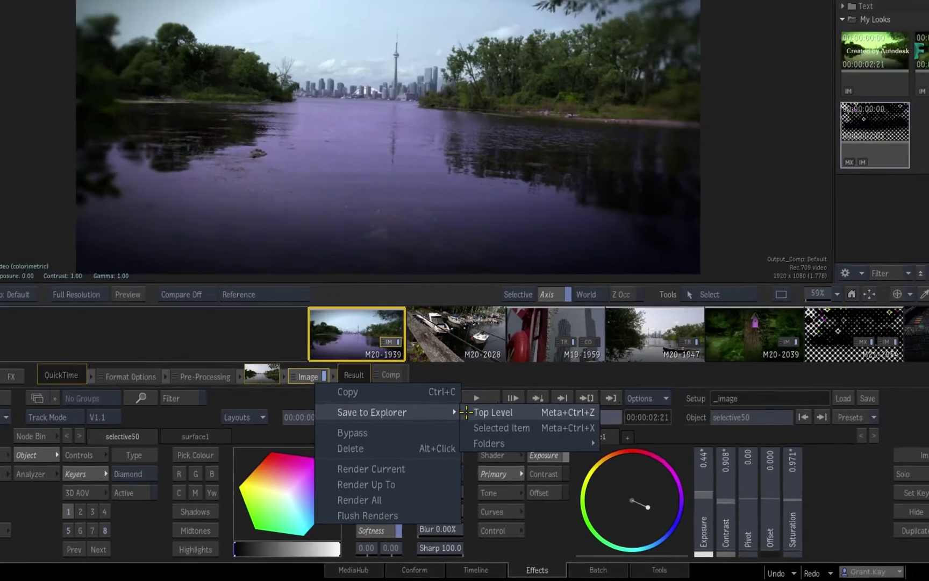
Save the purple lake grade unnamed at the library's top level and again into My Looks.
{"action": "left_click", "coordinate": [528, 287]}
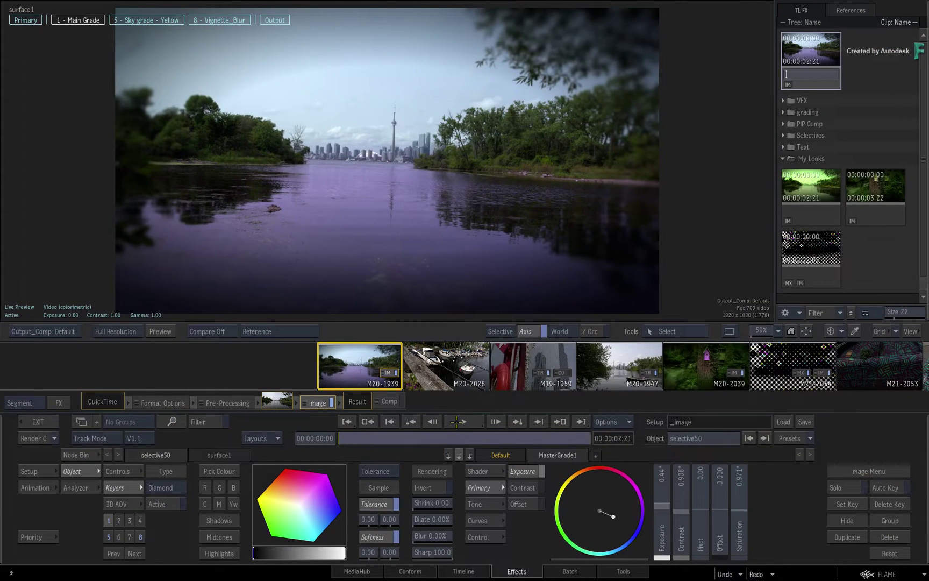
{"action": "key", "text": "Return"}
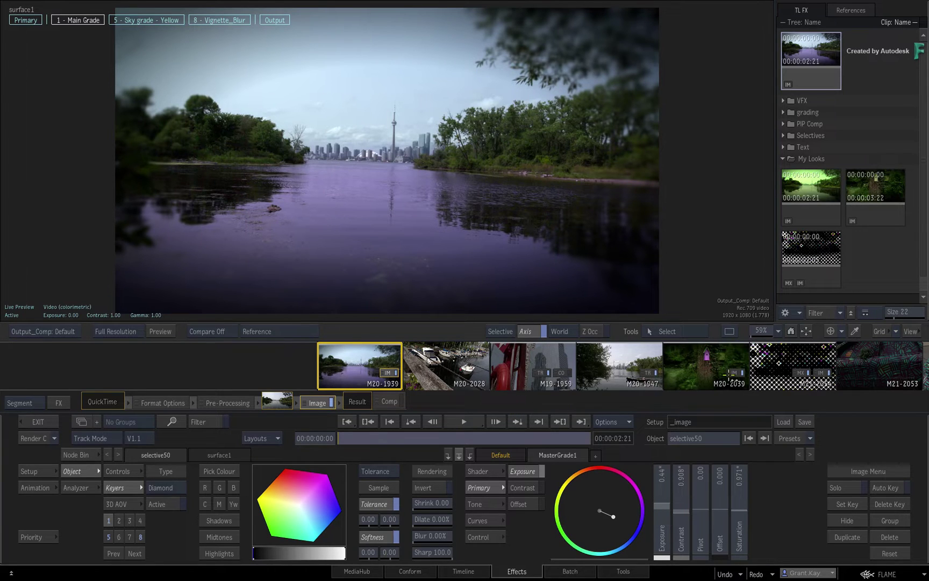
{"action": "left_click", "coordinate": [818, 276]}
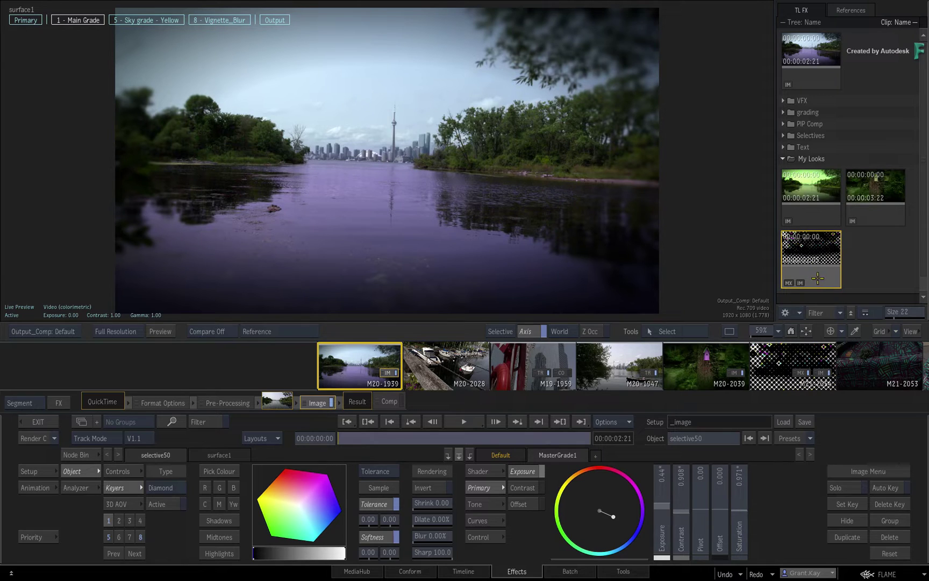
{"action": "right_click", "coordinate": [318, 403]}
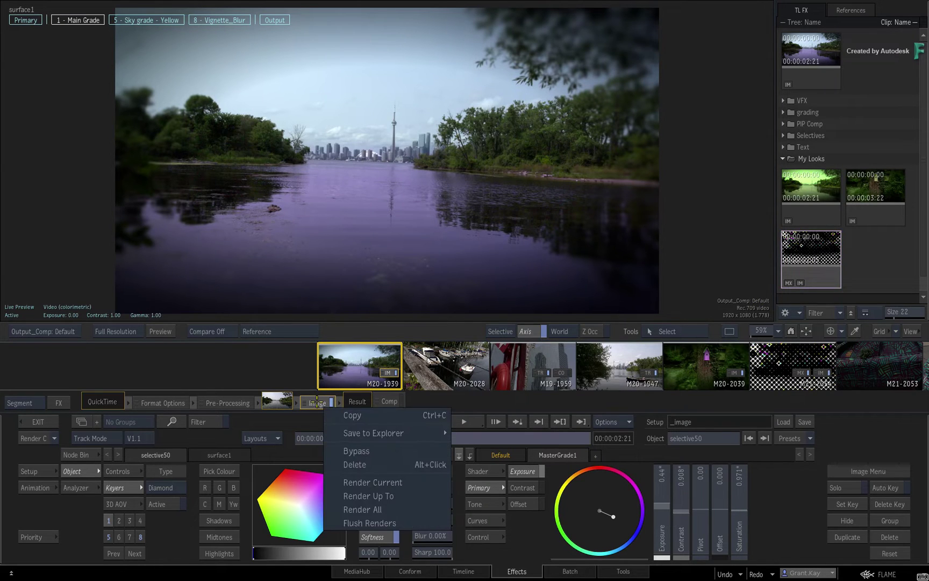
{"action": "mouse_move", "coordinate": [402, 430]}
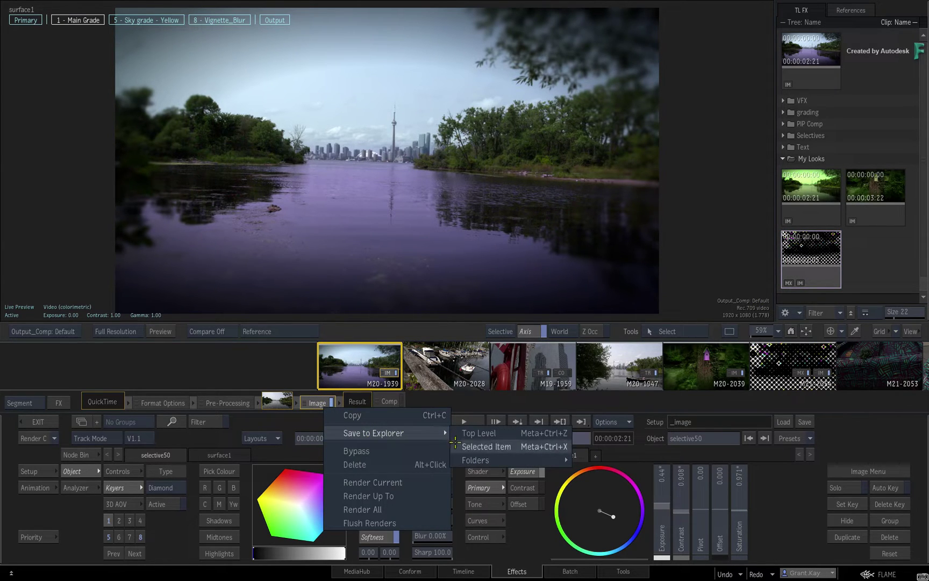
{"action": "left_click", "coordinate": [456, 447]}
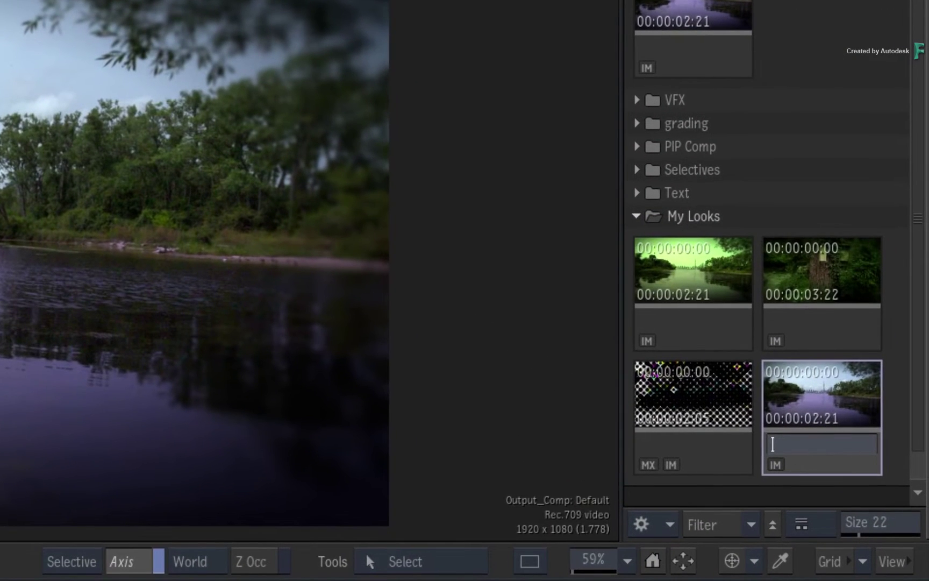
{"action": "left_click", "coordinate": [810, 388]}
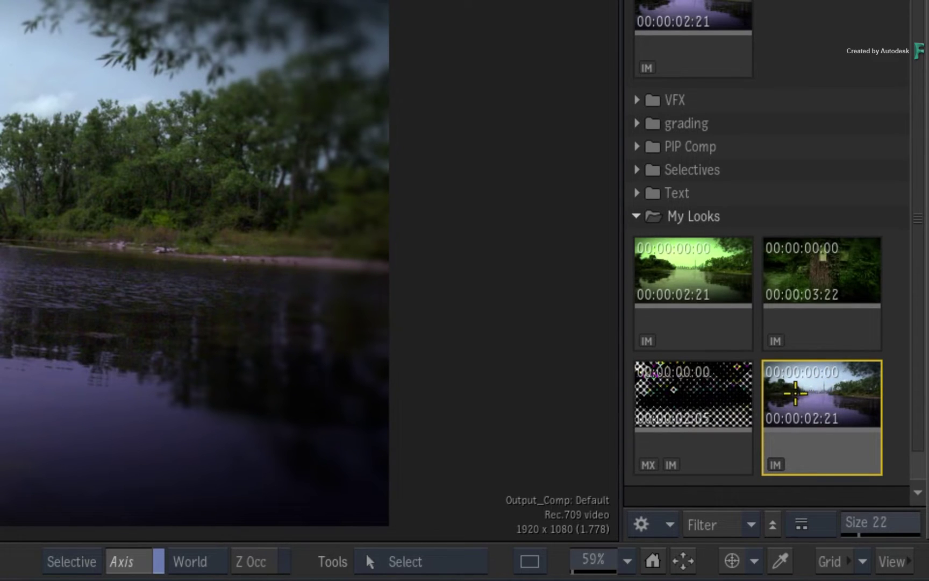
Save the purple grade into VFX, delete that copy, then collapse the VFX and My Looks folders.
{"action": "left_click", "coordinate": [702, 98]}
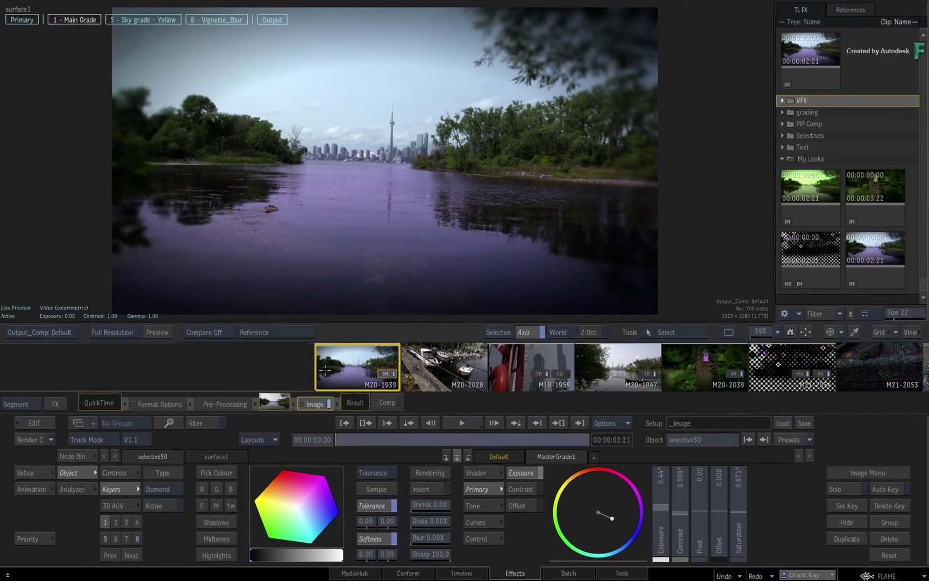
{"action": "right_click", "coordinate": [316, 404]}
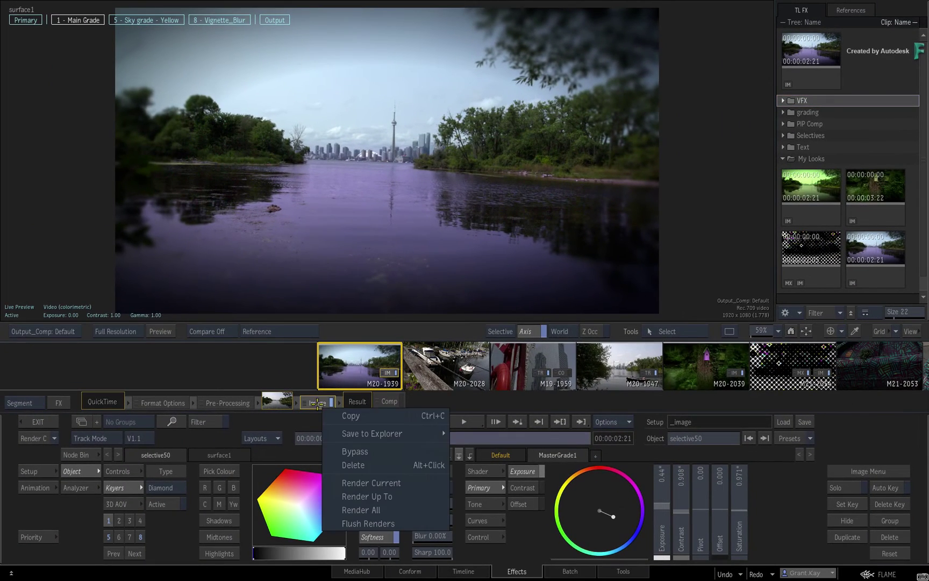
{"action": "mouse_move", "coordinate": [411, 435]}
{"action": "left_click", "coordinate": [457, 448]}
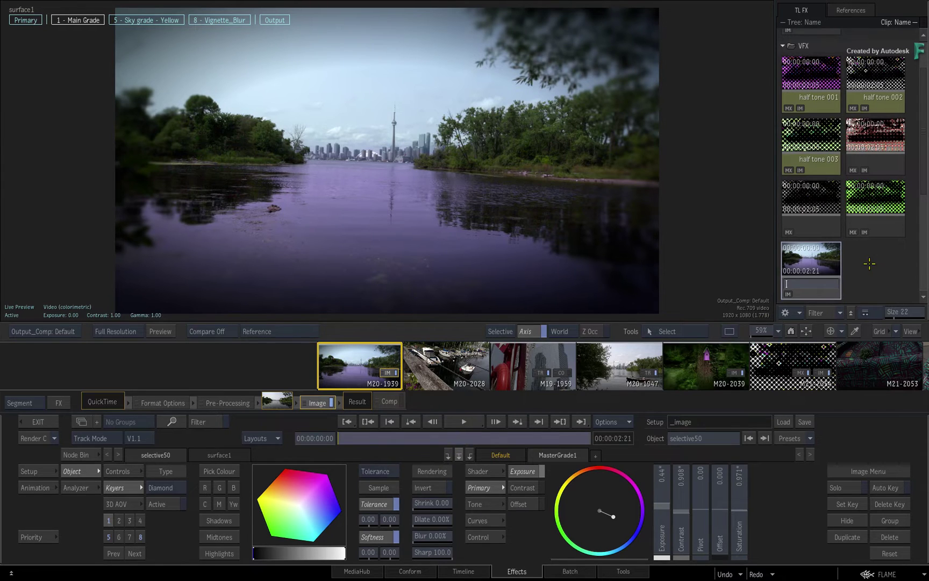
{"action": "left_click", "coordinate": [868, 264]}
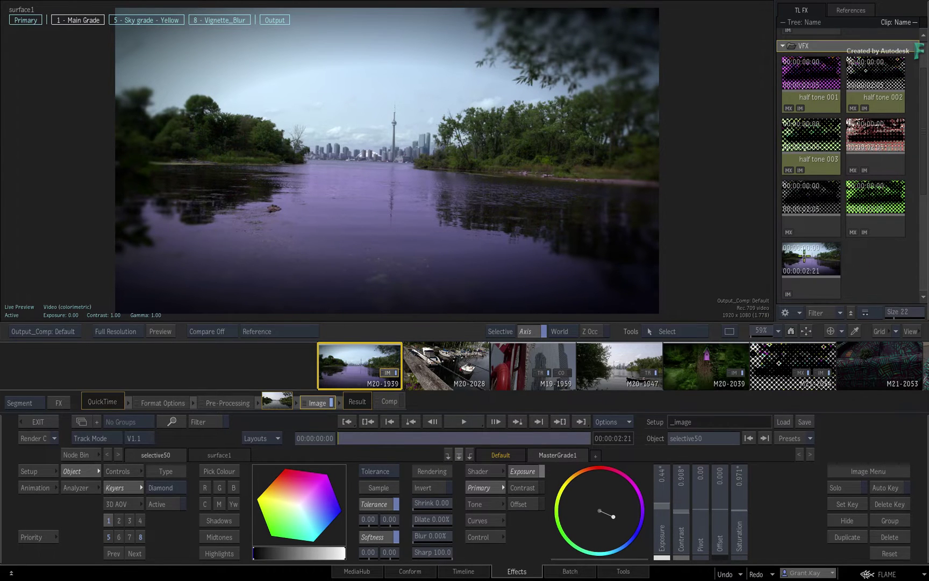
{"action": "key", "text": "Delete"}
{"action": "left_click", "coordinate": [786, 46]}
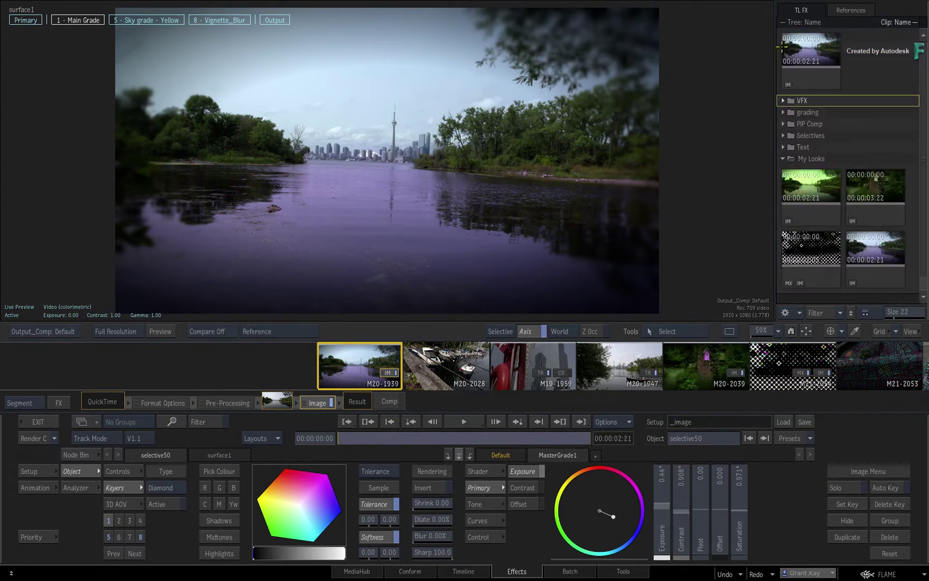
{"action": "left_click", "coordinate": [783, 159]}
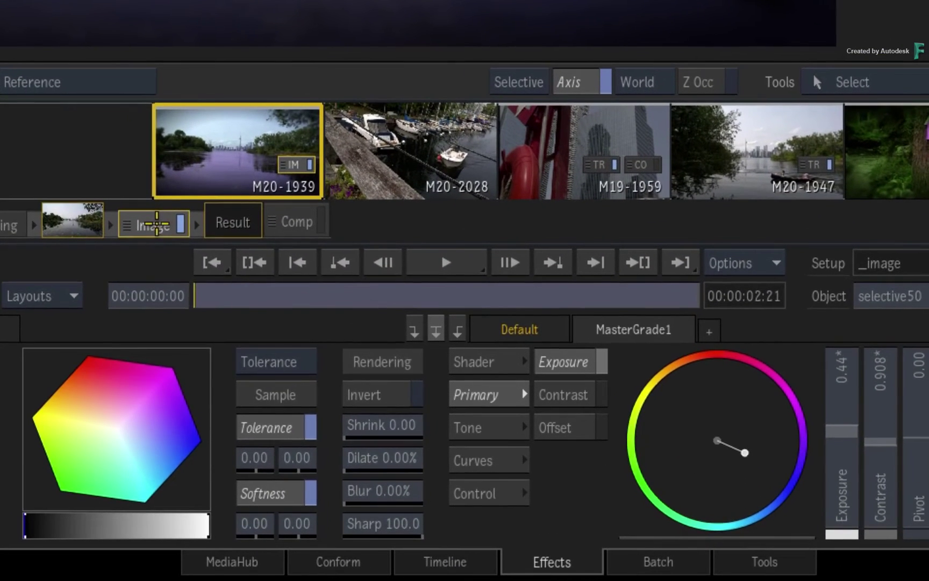
Save the lake shot's Image grade into the grading > water folder.
{"action": "right_click", "coordinate": [323, 403]}
{"action": "mouse_move", "coordinate": [425, 285]}
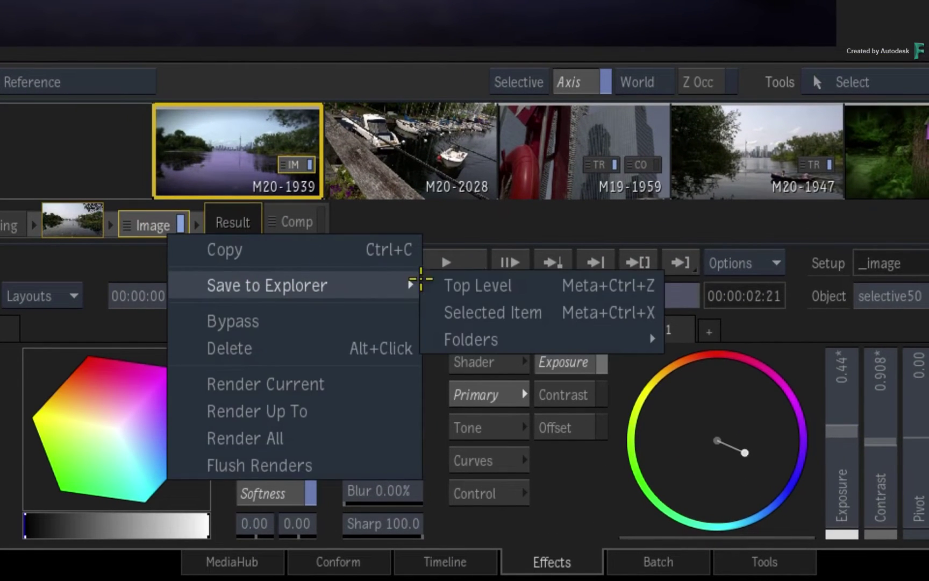
{"action": "mouse_move", "coordinate": [466, 339]}
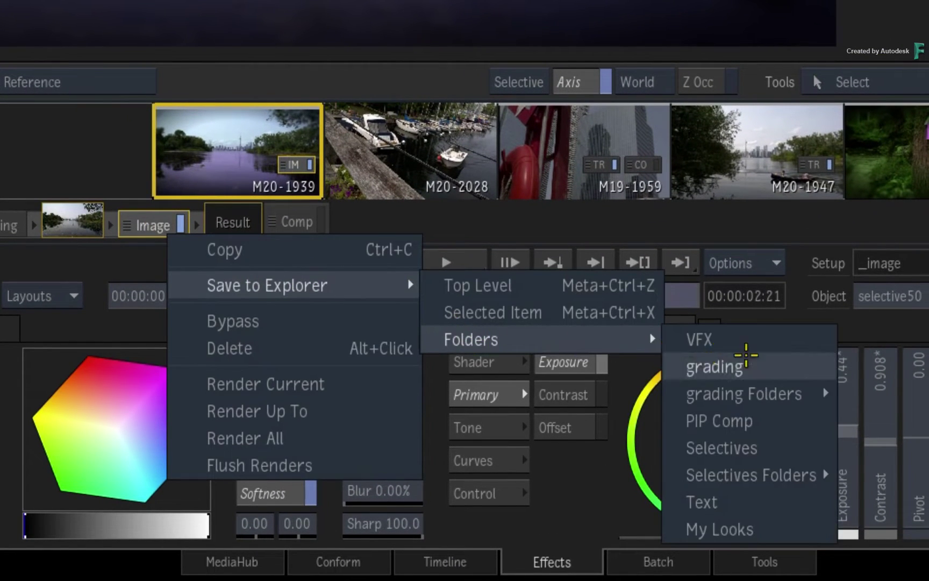
{"action": "mouse_move", "coordinate": [792, 382]}
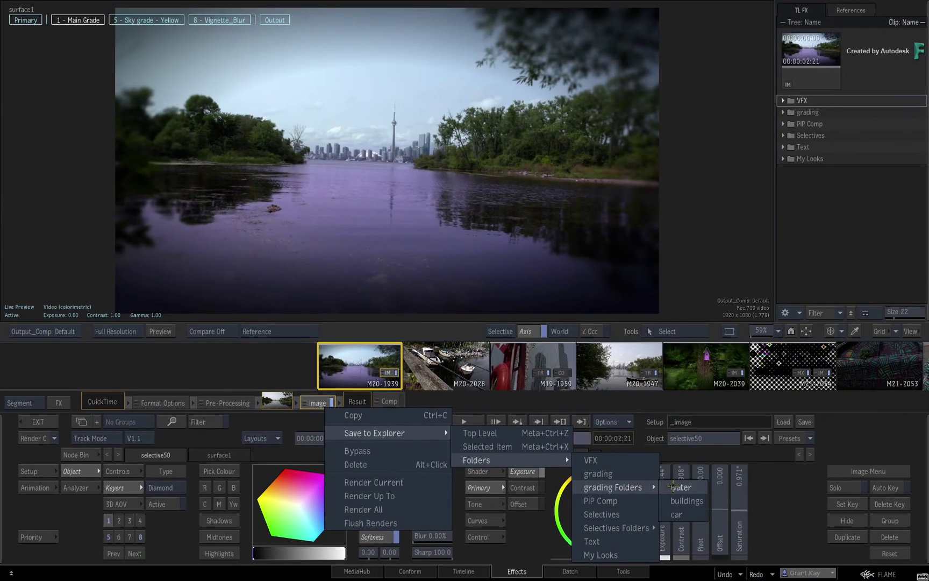
{"action": "left_click", "coordinate": [872, 394]}
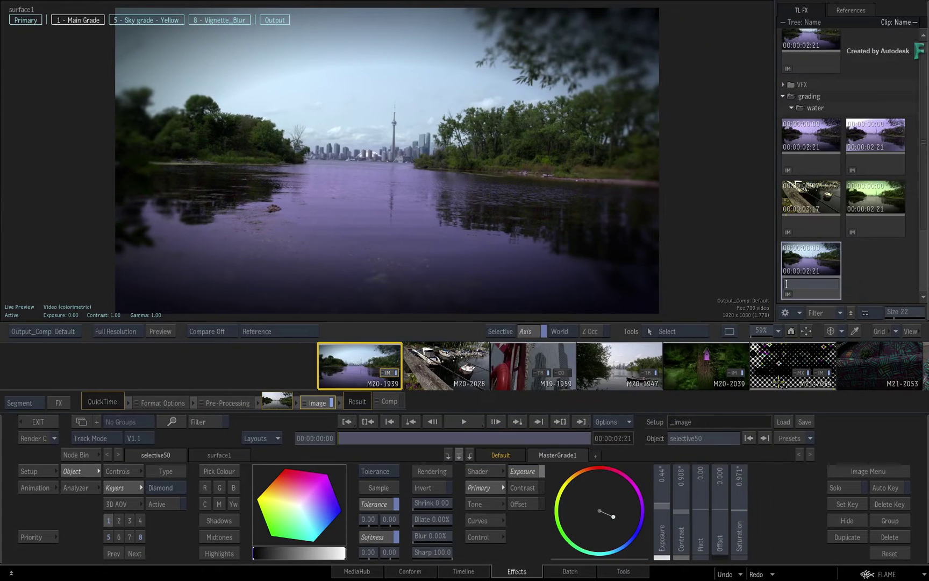
{"action": "left_click", "coordinate": [879, 267]}
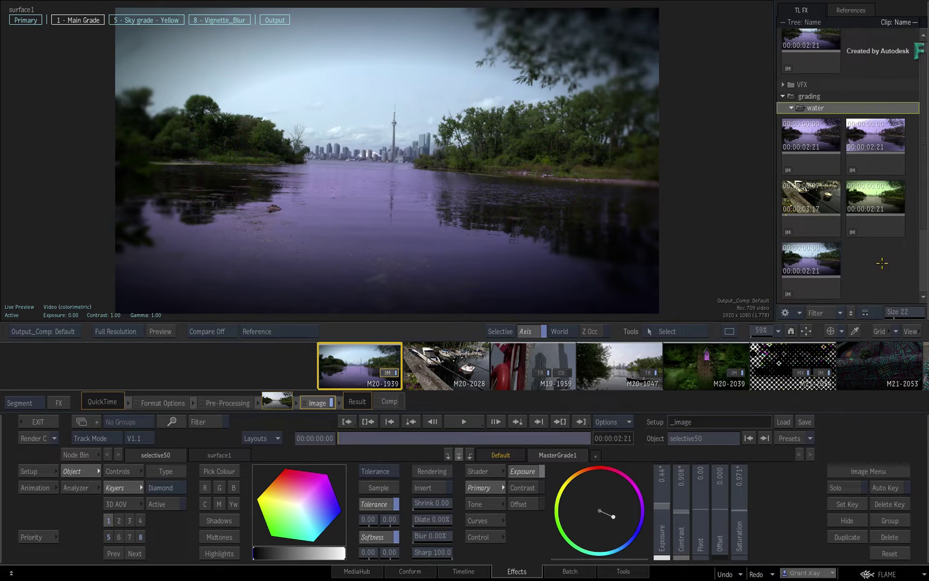
{"action": "left_click", "coordinate": [811, 266]}
{"action": "left_click", "coordinate": [890, 536]}
{"action": "left_click", "coordinate": [854, 575]}
Collapse the water and grading folders and expand My Looks.
{"action": "left_click", "coordinate": [792, 108]}
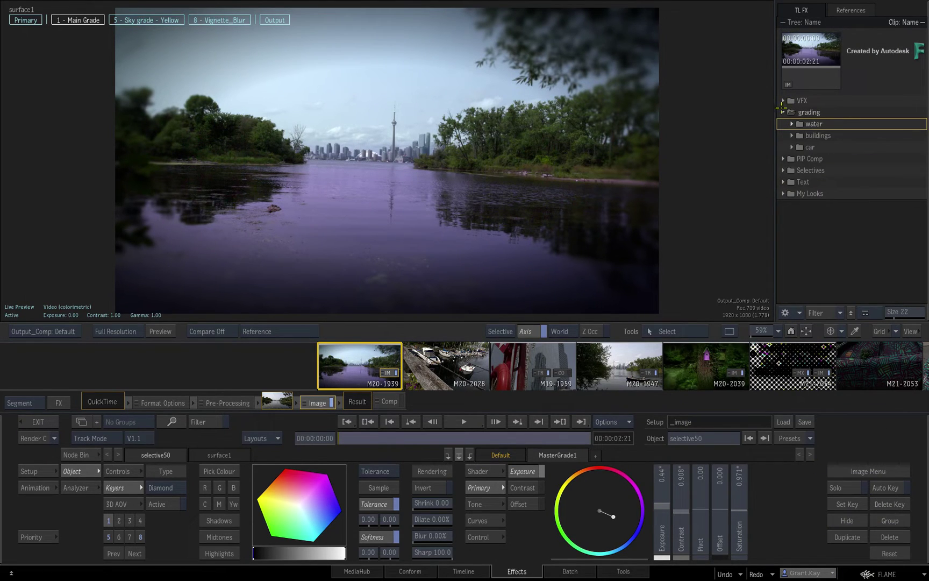
{"action": "left_click", "coordinate": [783, 111]}
{"action": "left_click", "coordinate": [783, 159]}
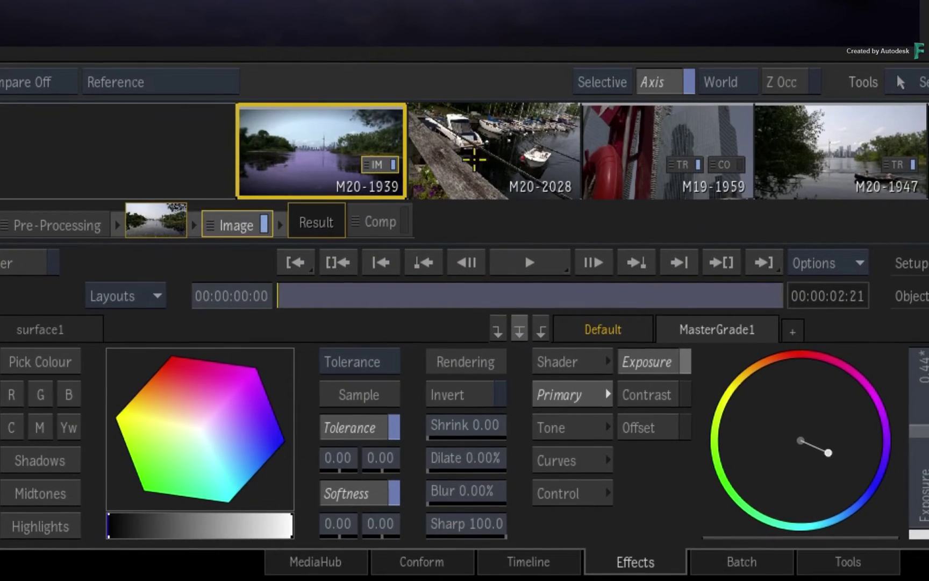
{"action": "right_click", "coordinate": [237, 224]}
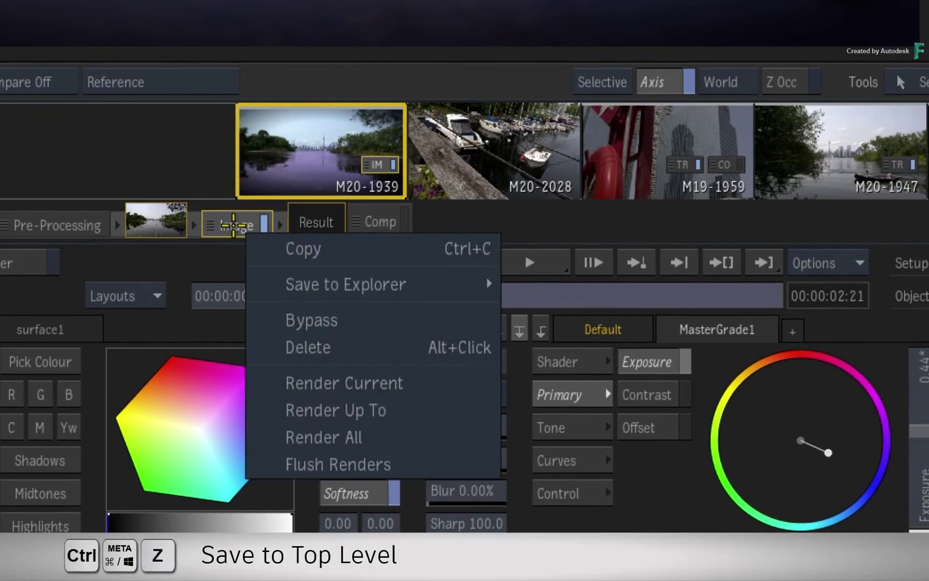
{"action": "mouse_move", "coordinate": [390, 284]}
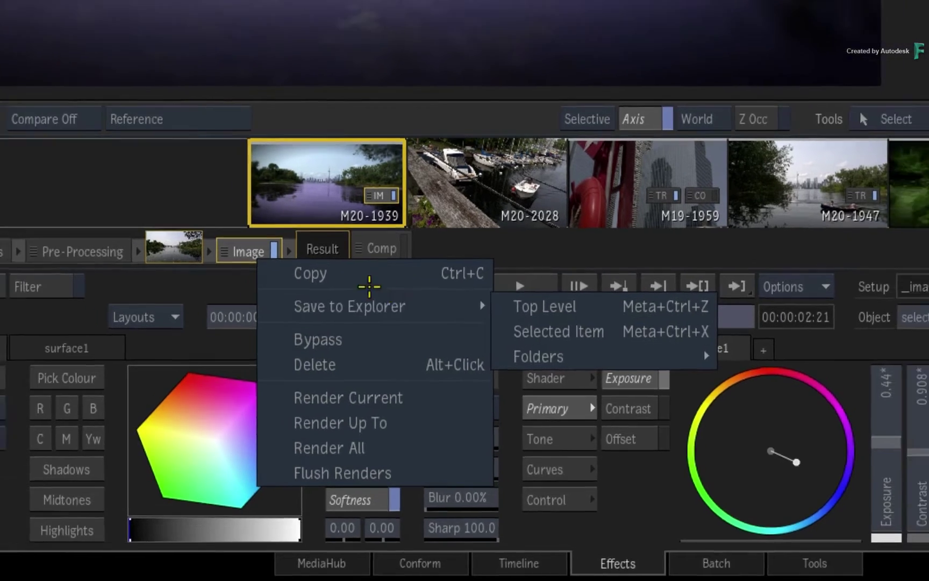
{"action": "left_click", "coordinate": [120, 137]}
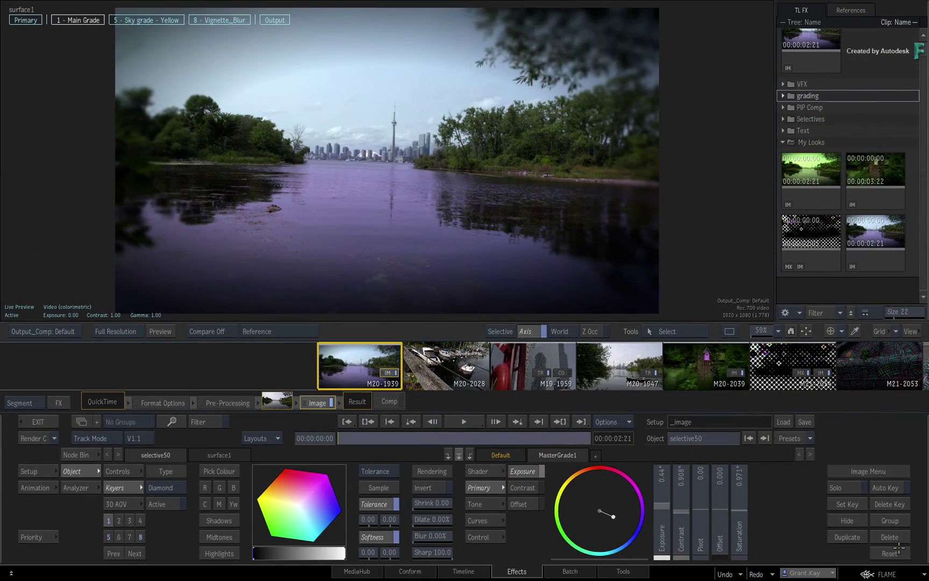
{"action": "left_click", "coordinate": [882, 571]}
{"action": "left_click", "coordinate": [866, 469]}
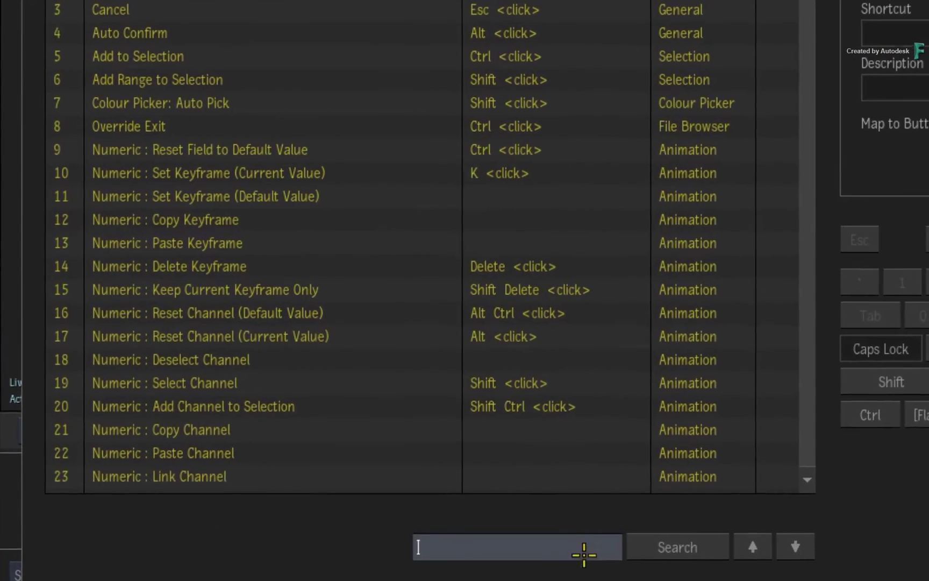
{"action": "type", "text": "exp"}
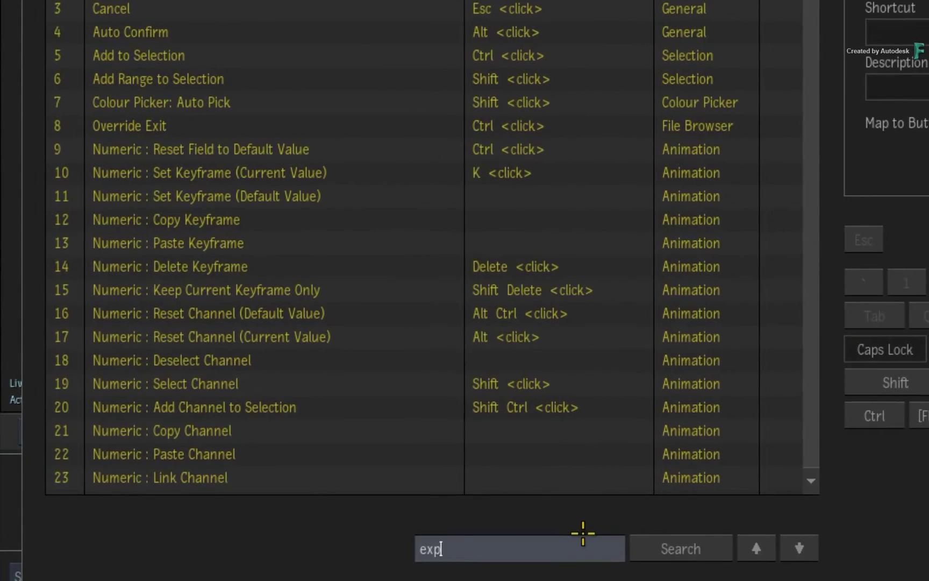
{"action": "type", "text": "lorer"}
{"action": "key", "text": "Return"}
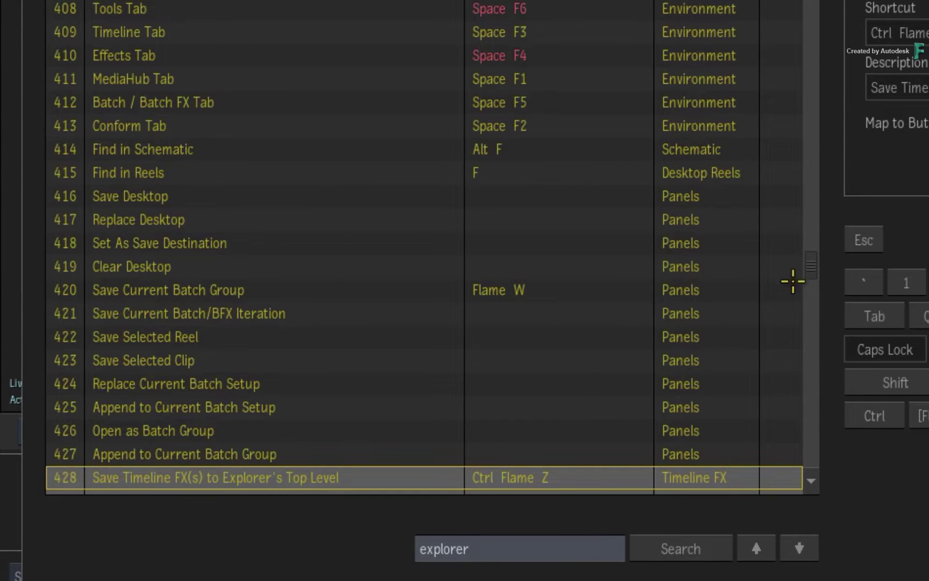
{"action": "scroll", "coordinate": [802, 274], "scroll_direction": "down", "scroll_amount": 4}
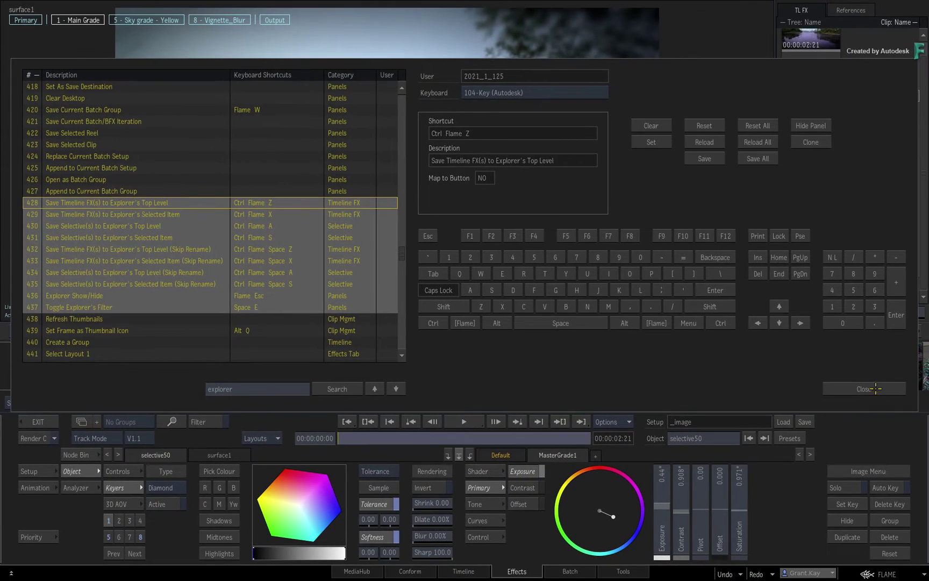
{"action": "left_click", "coordinate": [876, 388]}
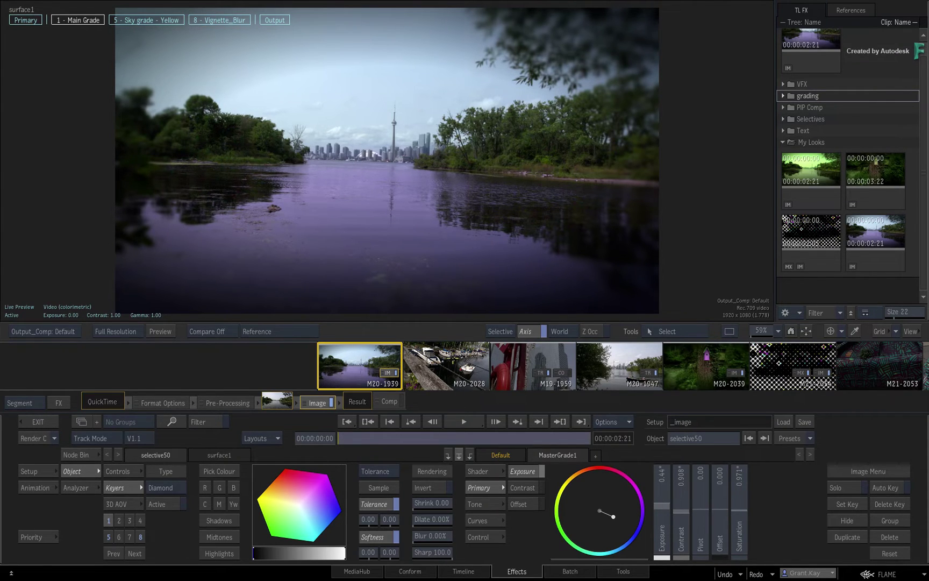
Test the green My Looks look on shots M20-2028 and M20-1947, undoing each.
{"action": "left_click", "coordinate": [455, 357]}
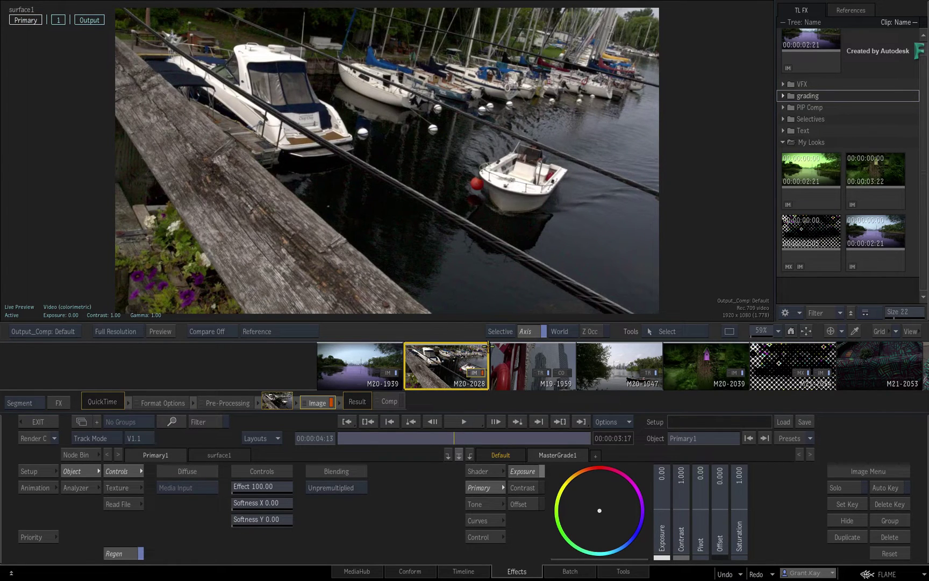
{"action": "left_click_drag", "start_coordinate": [815, 172], "coordinate": [468, 228]}
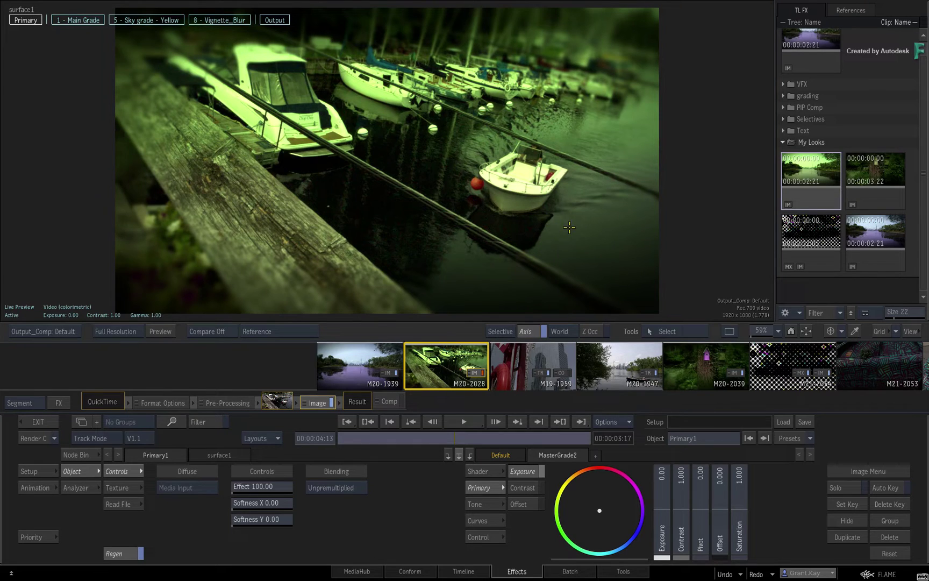
{"action": "key", "text": "ctrl+z"}
{"action": "left_click_drag", "start_coordinate": [811, 173], "coordinate": [623, 380]}
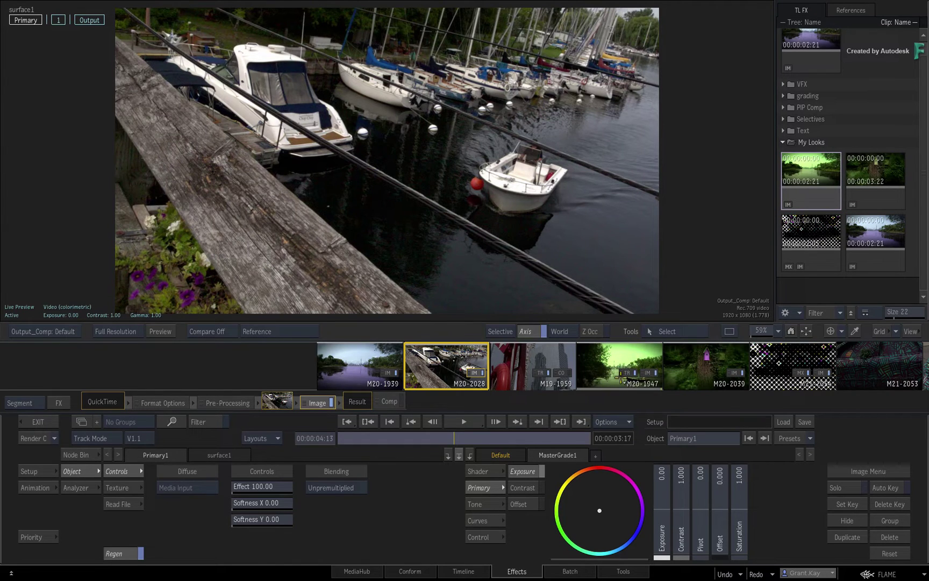
{"action": "key", "text": "ctrl+z"}
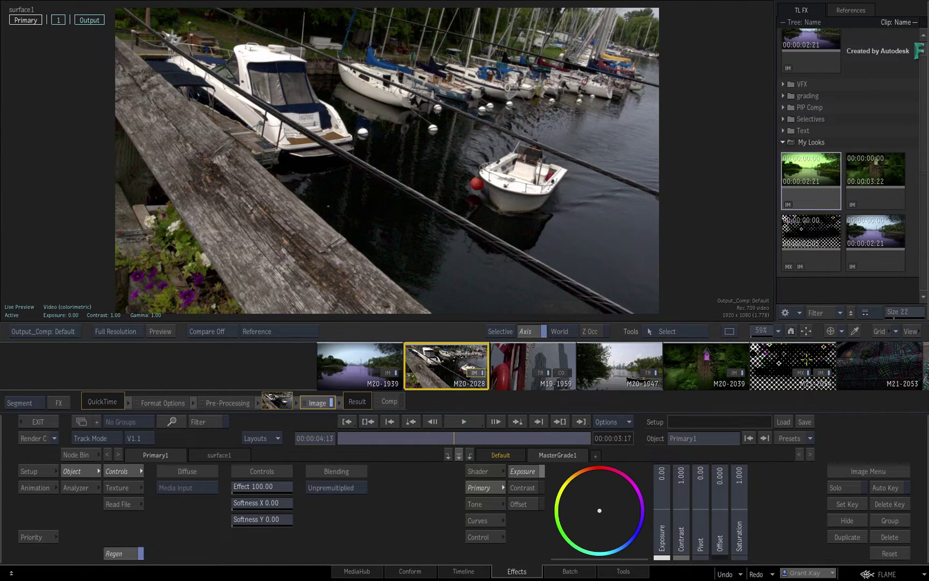
Drag the green look onto M21-2055 with M21-2102 and M21-2131 also selected.
{"action": "scroll", "coordinate": [816, 361], "scroll_direction": "down", "scroll_amount": 10}
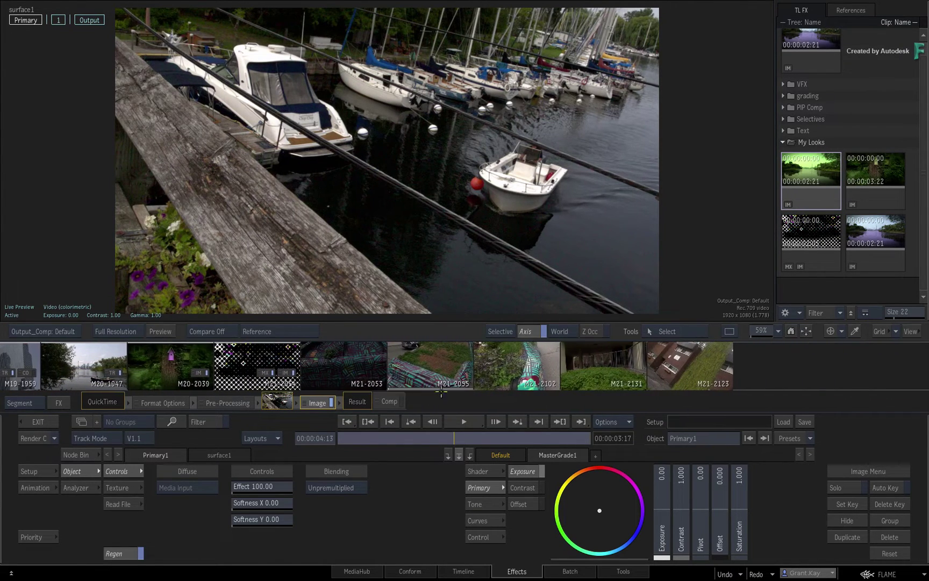
{"action": "left_click", "coordinate": [447, 358]}
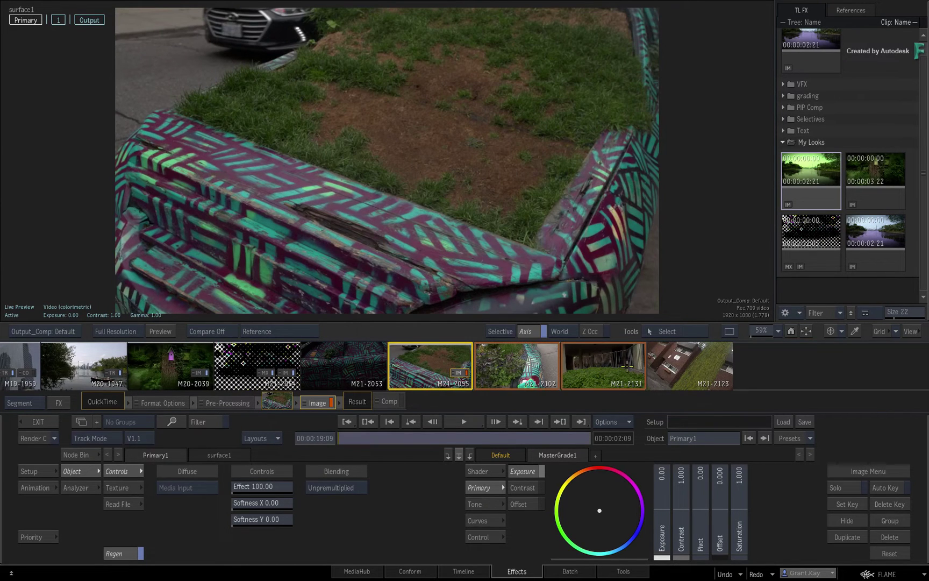
{"action": "left_click_drag", "start_coordinate": [815, 164], "coordinate": [431, 370]}
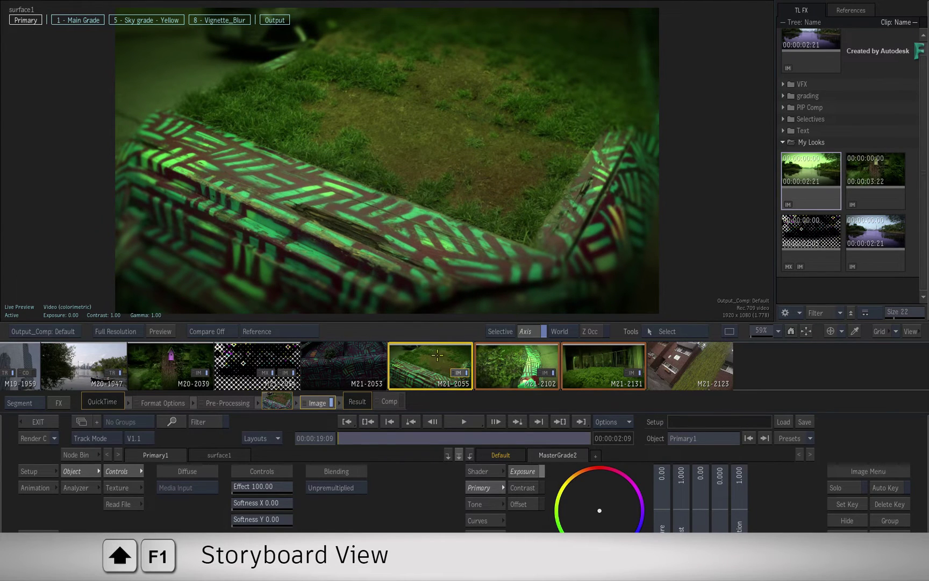
Try the lake grade on shot M21-2053, then give it the green look instead.
{"action": "key", "text": "shift+F1"}
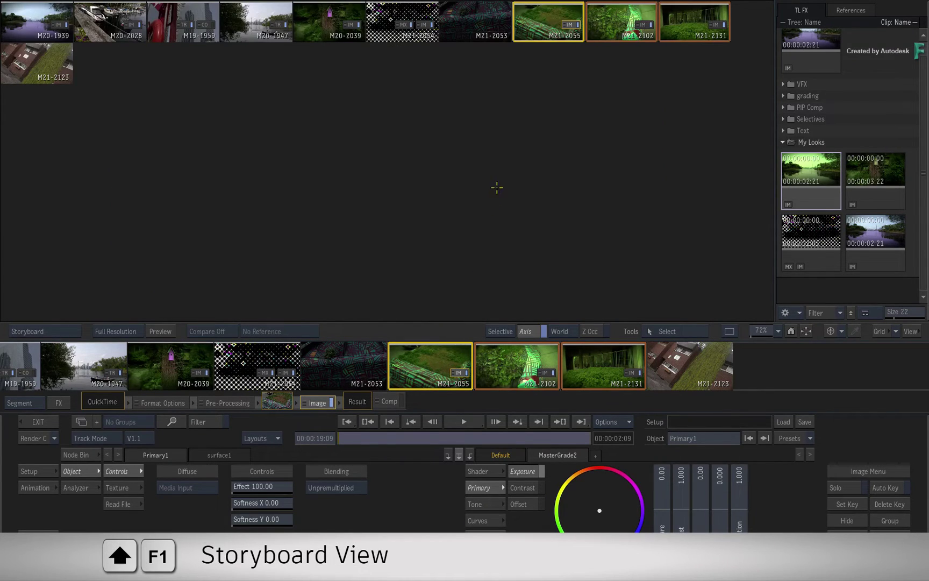
{"action": "key", "text": "F4"}
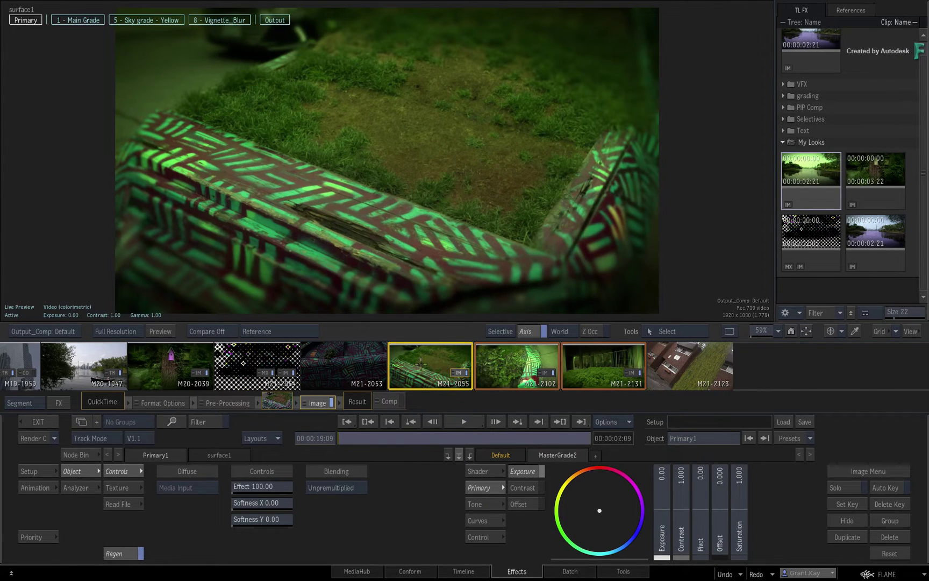
{"action": "left_click", "coordinate": [326, 363]}
{"action": "left_click_drag", "start_coordinate": [362, 361], "coordinate": [548, 366]}
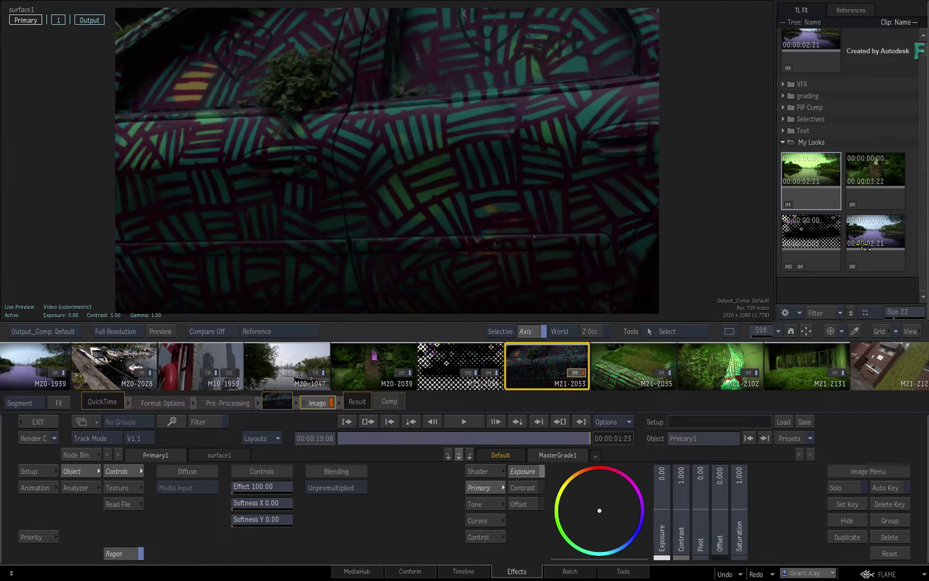
{"action": "left_click_drag", "start_coordinate": [876, 227], "coordinate": [428, 188]}
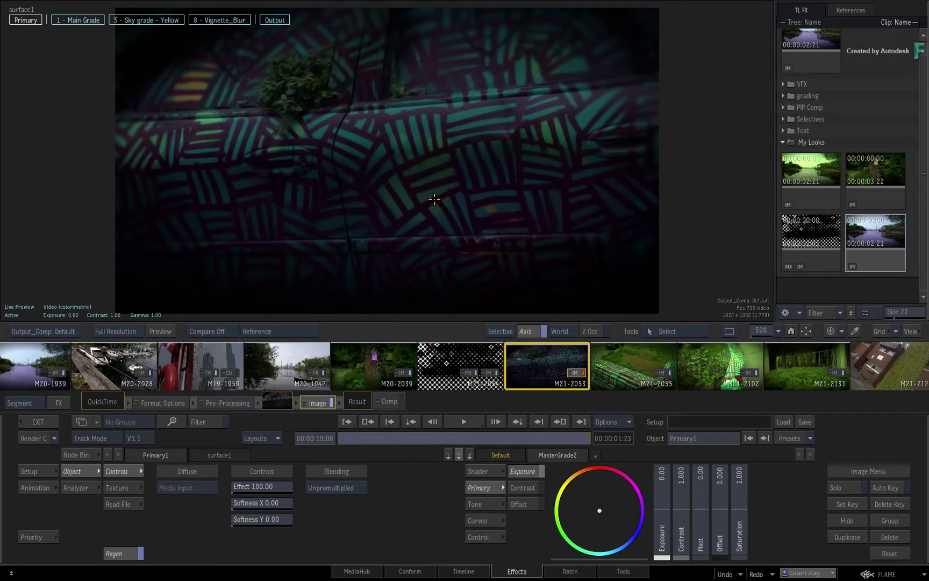
{"action": "left_click_drag", "start_coordinate": [808, 172], "coordinate": [441, 181]}
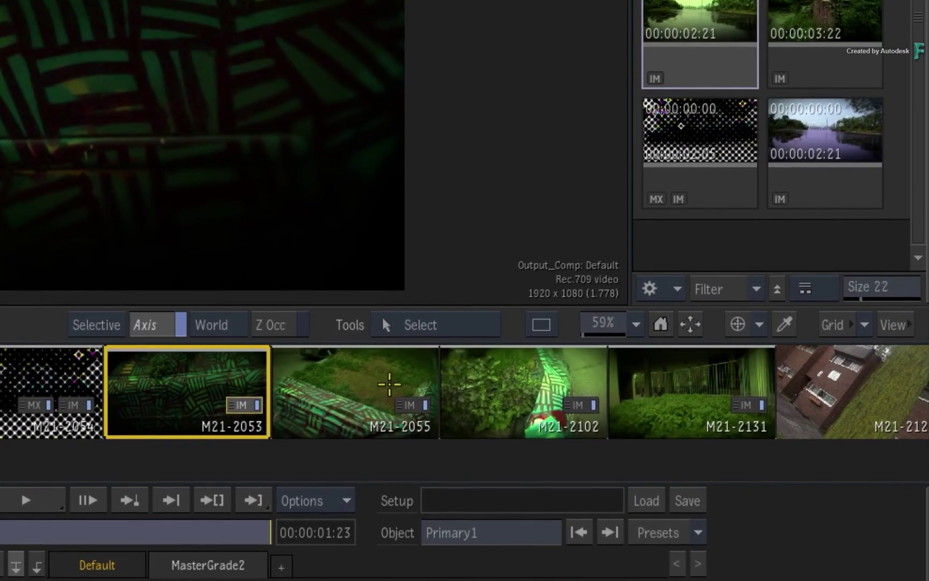
Apply the fourth look, the lake grade, to M21-2055, M21-2102 and M21-2131, then bring up M20-2028.
{"action": "left_click", "coordinate": [654, 362]}
{"action": "left_click", "coordinate": [542, 388], "text": "ctrl"}
{"action": "left_click", "coordinate": [702, 383], "text": "ctrl"}
{"action": "left_click_drag", "start_coordinate": [818, 132], "coordinate": [350, 390]}
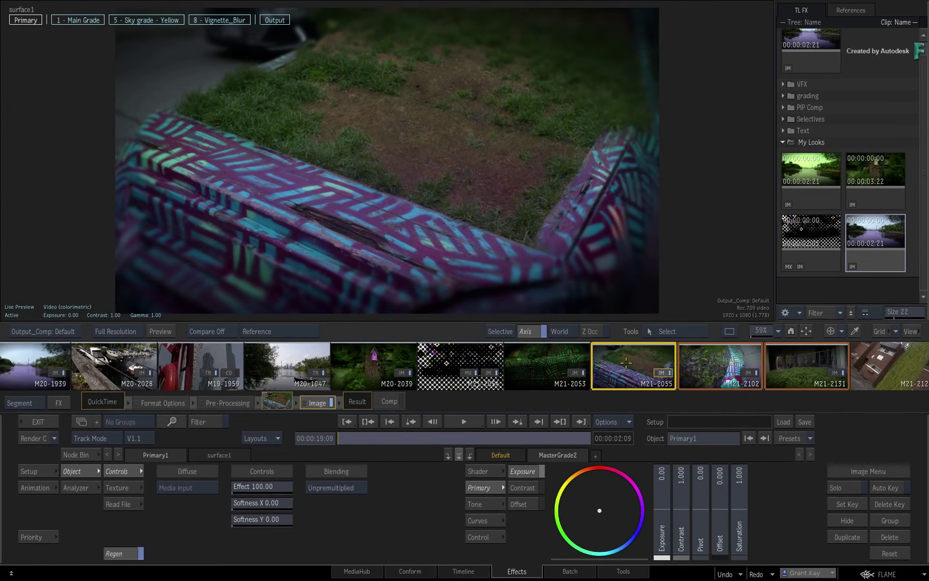
{"action": "scroll", "coordinate": [265, 360], "scroll_direction": "up", "scroll_amount": 5}
{"action": "left_click", "coordinate": [425, 368]}
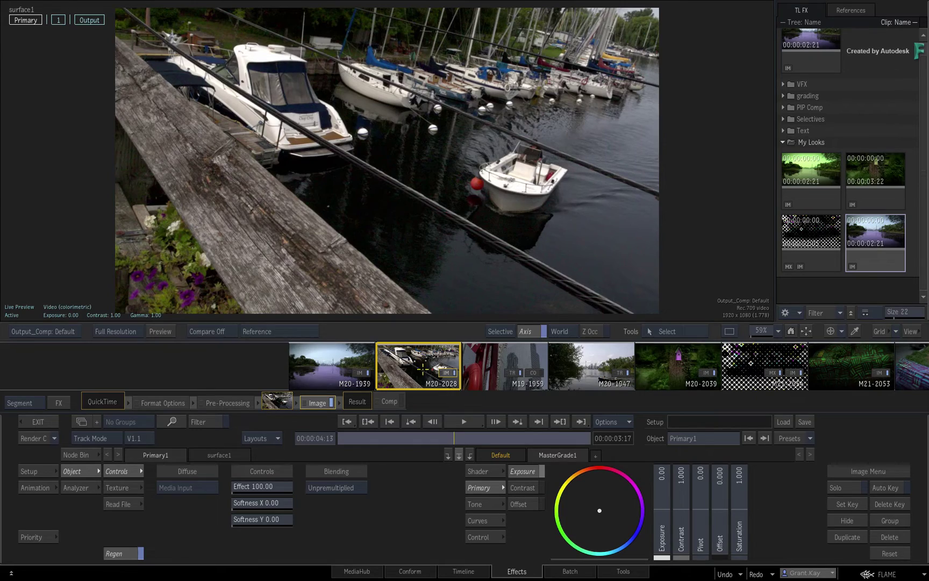
Select the canoe shot M20-1947 in the result view and apply the green My Looks grade.
{"action": "left_click", "coordinate": [463, 422]}
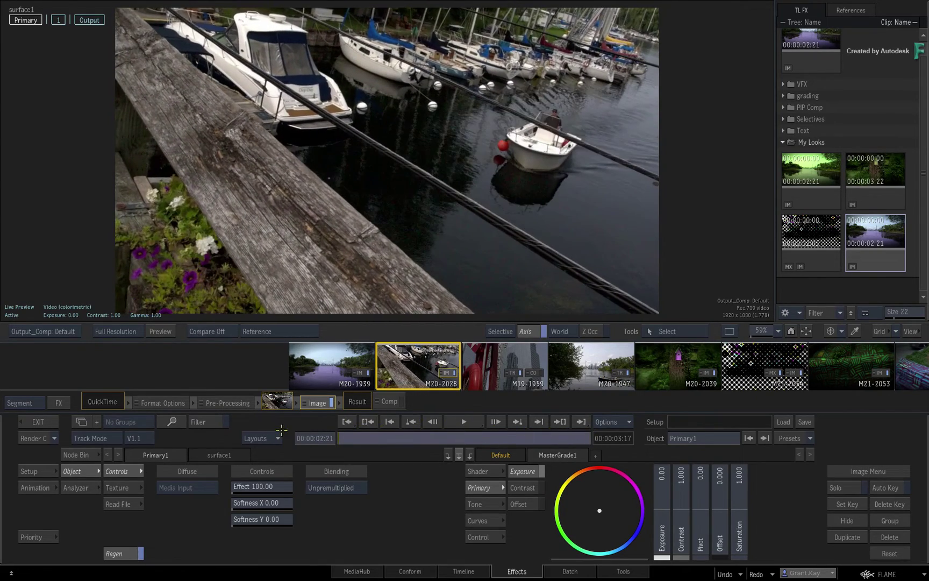
{"action": "left_click", "coordinate": [519, 355]}
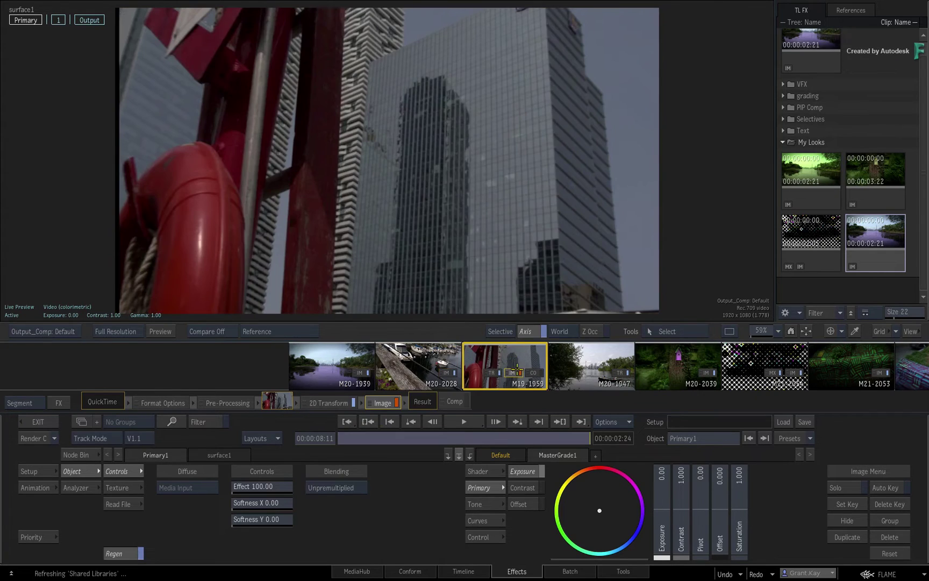
{"action": "left_click", "coordinate": [578, 362]}
{"action": "key", "text": "F4"}
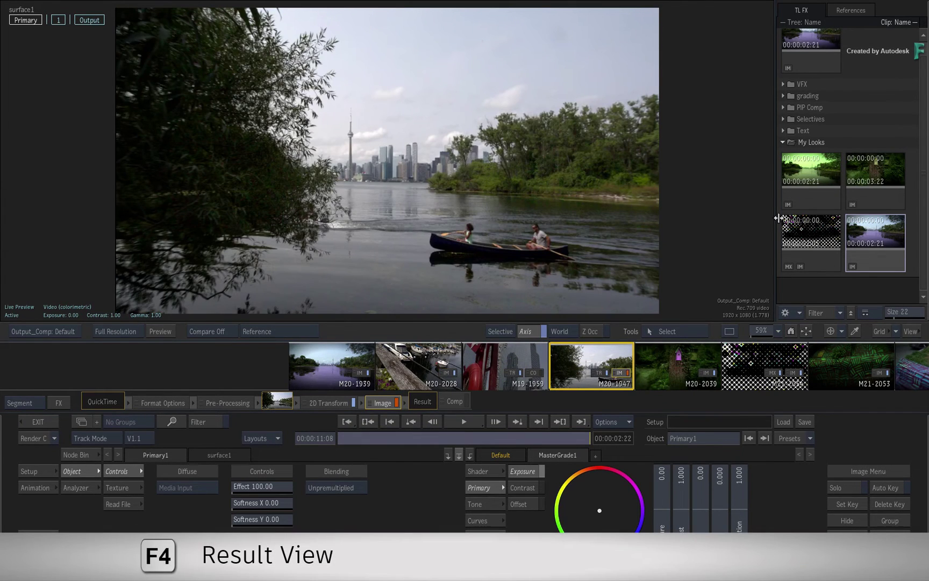
{"action": "left_click_drag", "start_coordinate": [823, 169], "coordinate": [517, 183]}
Switch the viewer to Storyboard Context and give the canoe shot the purple vignette look.
{"action": "key", "text": "4"}
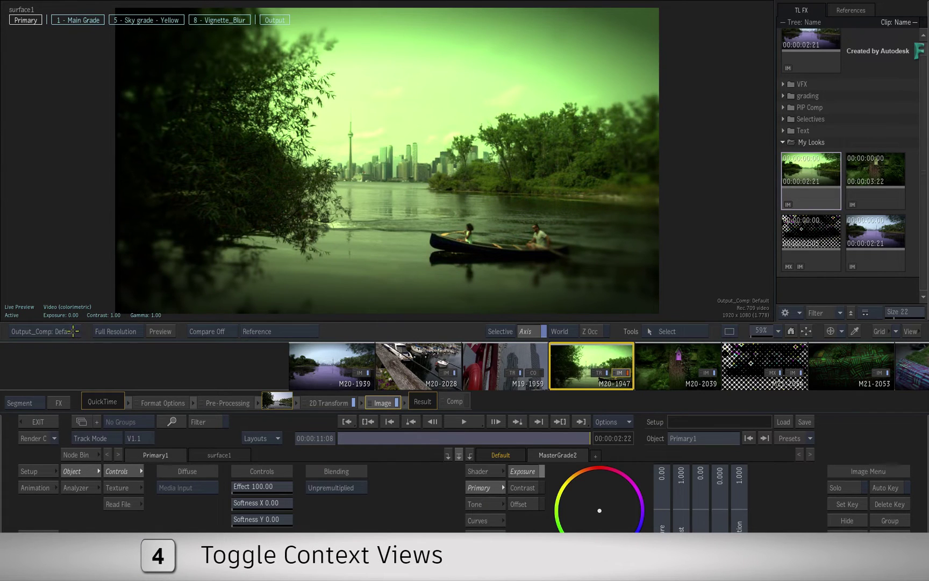
{"action": "left_click", "coordinate": [82, 331]}
{"action": "mouse_move", "coordinate": [111, 254]}
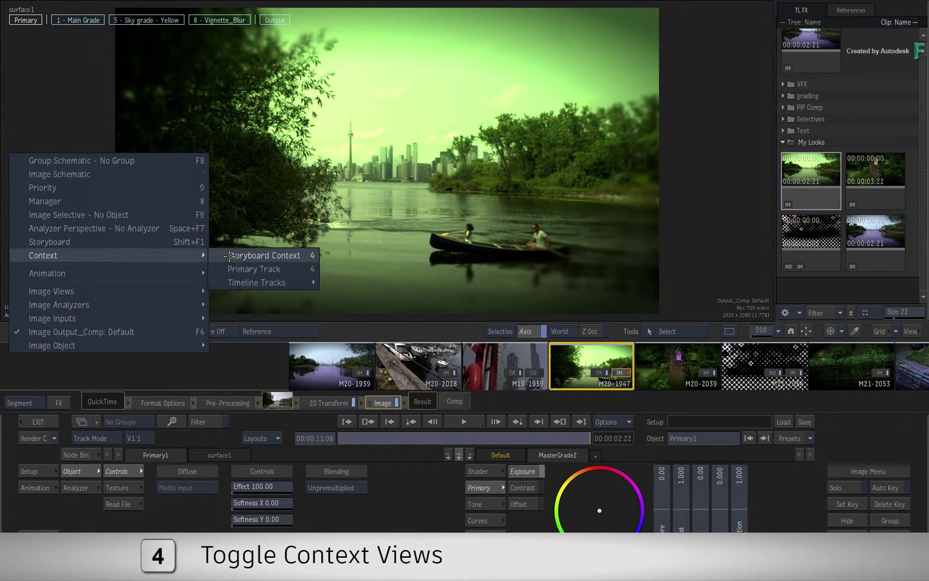
{"action": "left_click", "coordinate": [240, 257]}
{"action": "left_click_drag", "start_coordinate": [874, 225], "coordinate": [425, 186]}
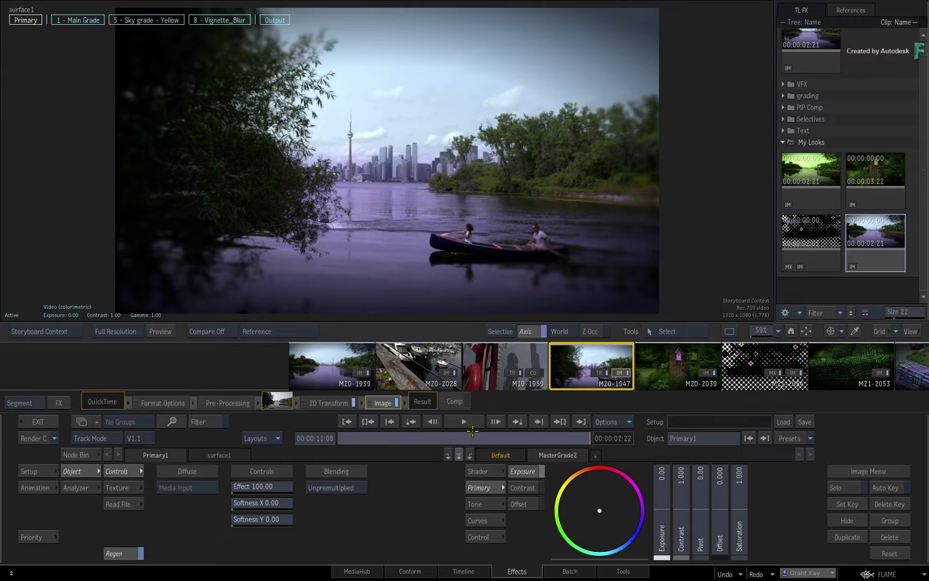
{"action": "left_click_drag", "start_coordinate": [832, 360], "coordinate": [543, 348]}
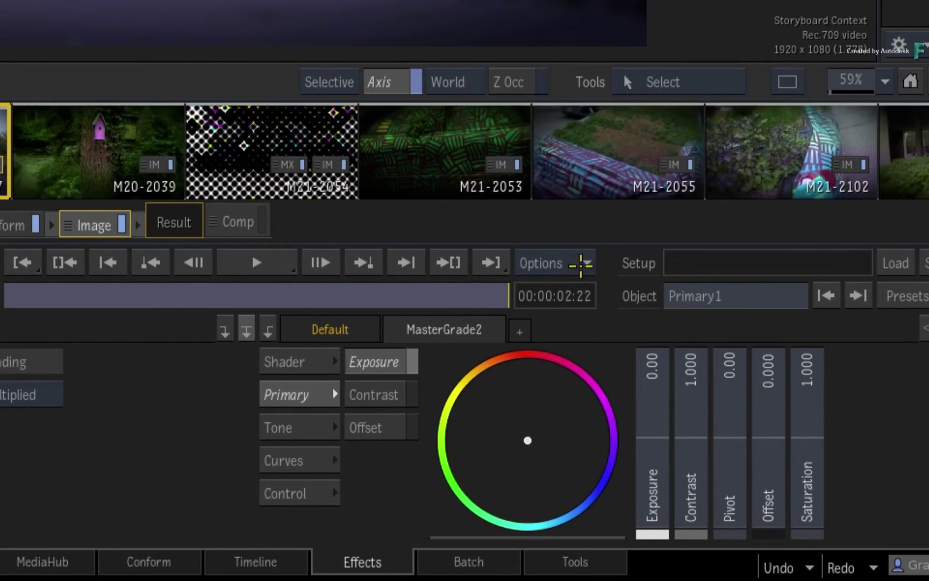
Set the timebar to Storyboard Range and scrub through the shots and back to the lake shot.
{"action": "left_click", "coordinate": [581, 263]}
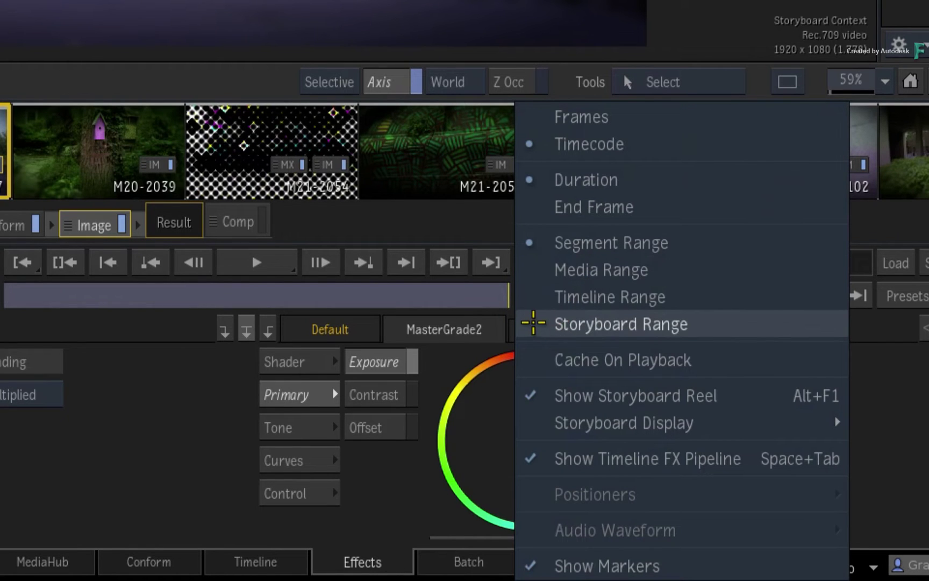
{"action": "left_click", "coordinate": [532, 324]}
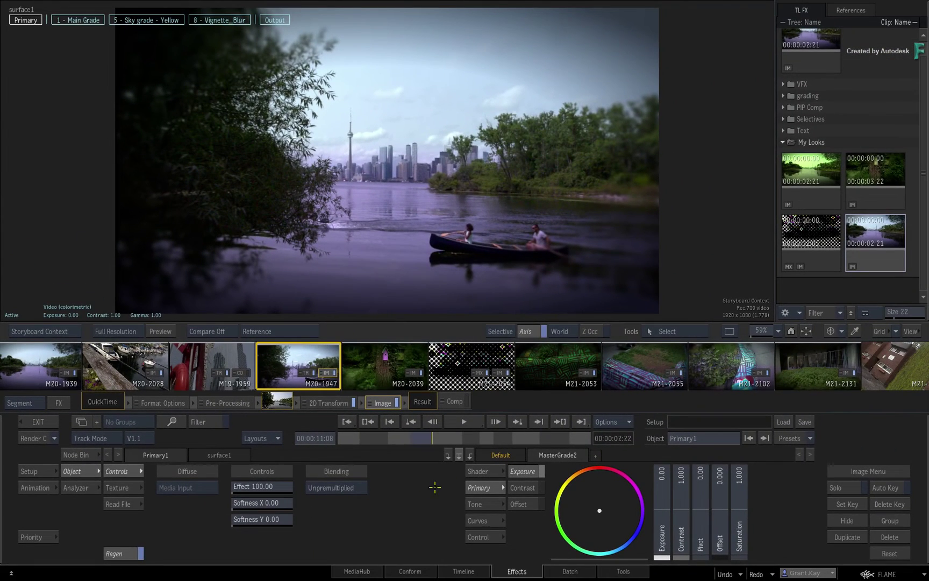
{"action": "left_click_drag", "start_coordinate": [436, 440], "coordinate": [527, 431]}
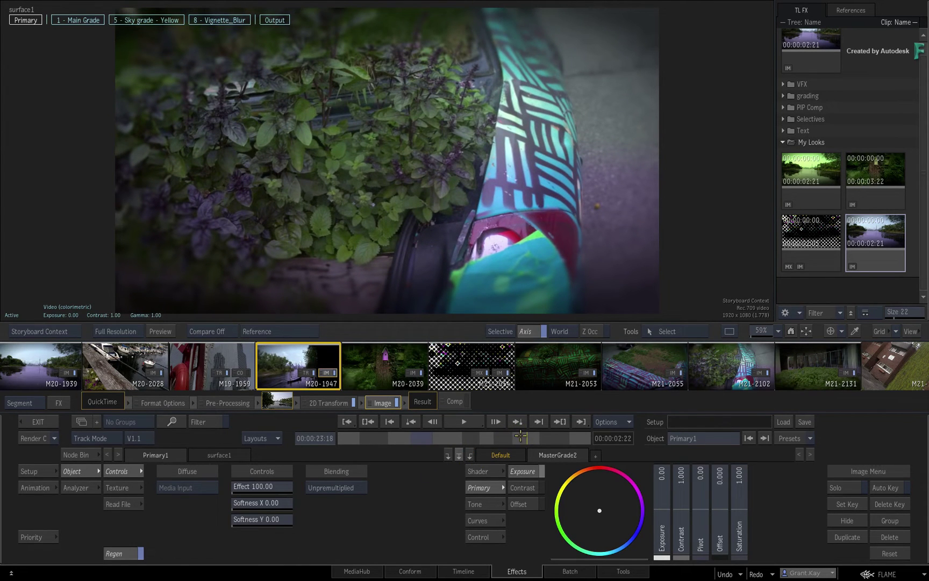
{"action": "left_click_drag", "start_coordinate": [530, 435], "coordinate": [422, 441]}
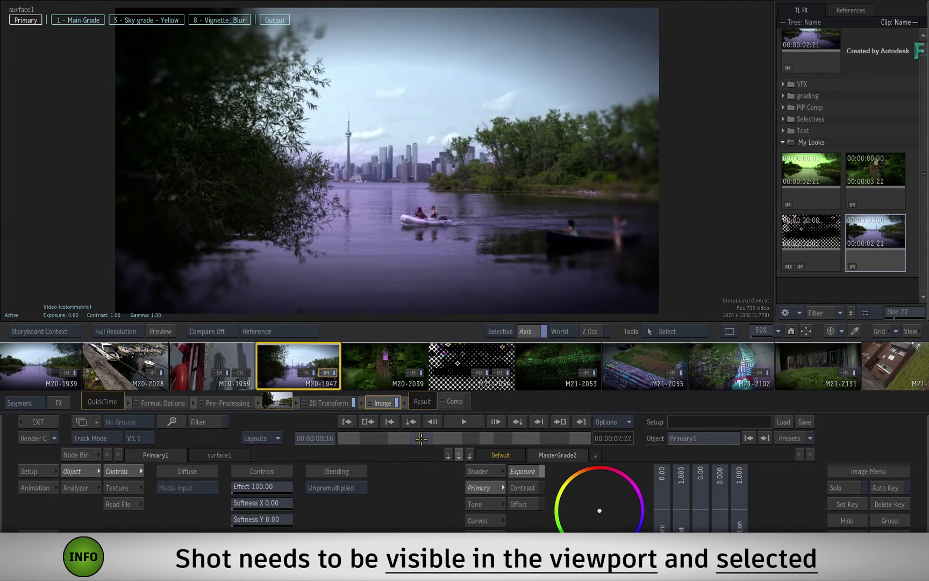
{"action": "left_click_drag", "start_coordinate": [301, 361], "coordinate": [419, 363]}
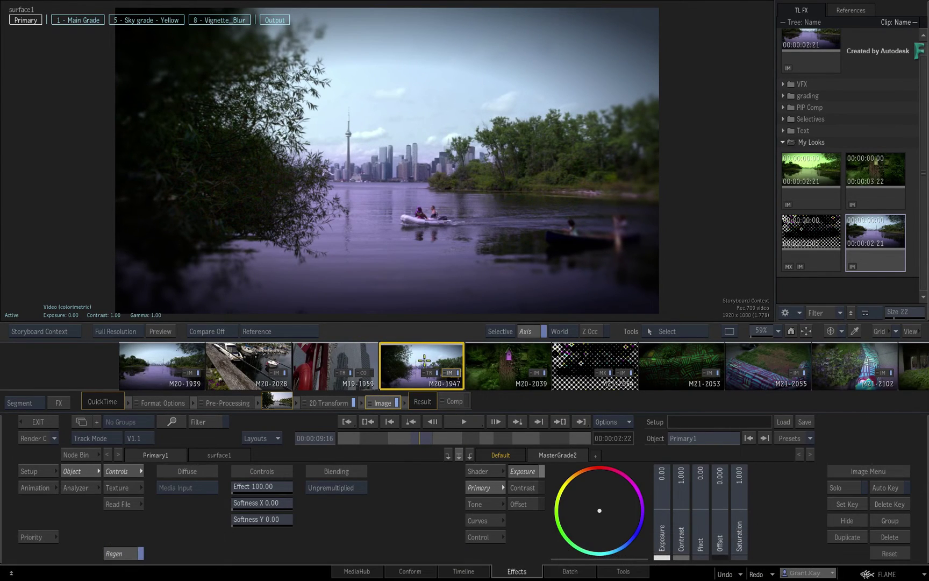
Scrub to the car shot, which refuses a dropped look, then scrub-select graffiti shot M21-2102.
{"action": "left_click", "coordinate": [477, 437]}
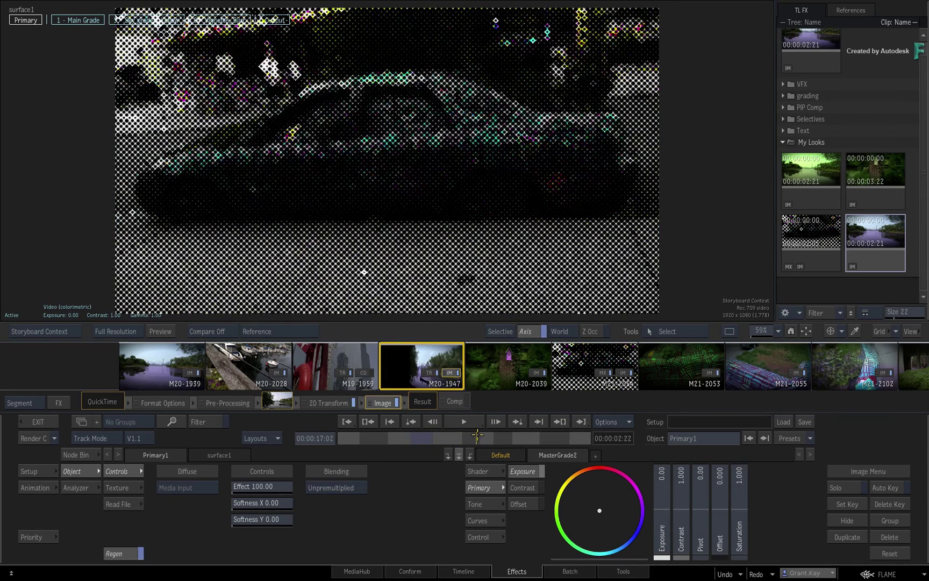
{"action": "left_click_drag", "start_coordinate": [477, 437], "coordinate": [487, 437]}
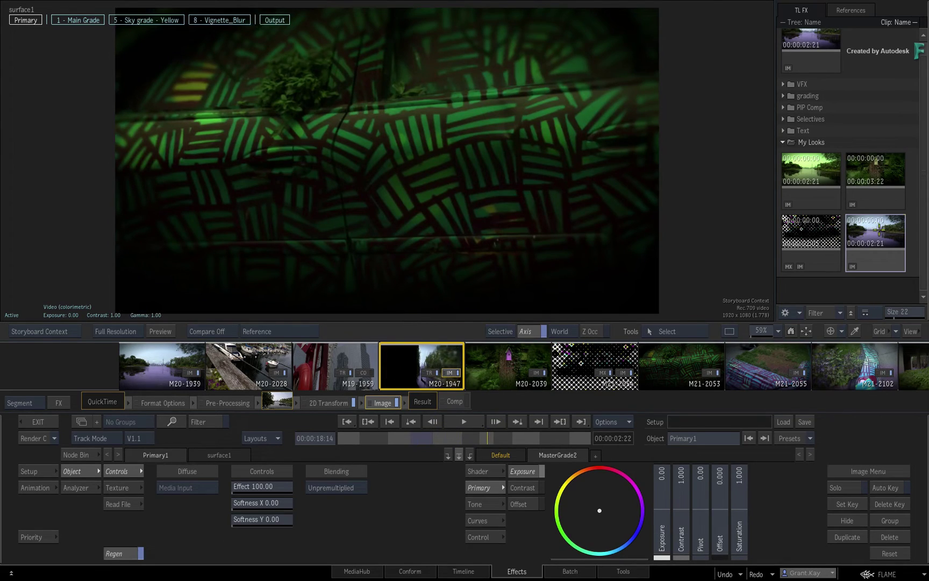
{"action": "left_click_drag", "start_coordinate": [879, 231], "coordinate": [374, 166]}
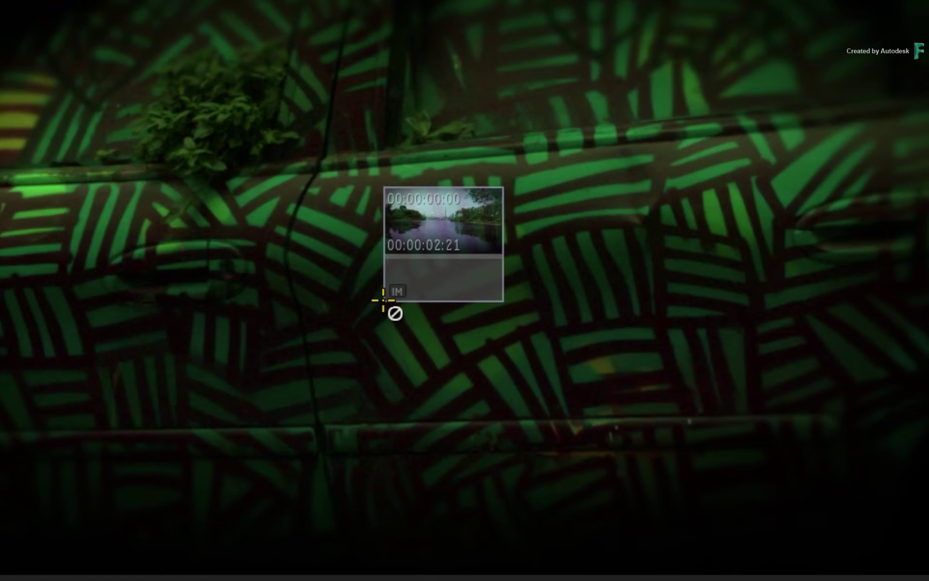
{"action": "left_click_drag", "start_coordinate": [384, 300], "coordinate": [388, 305]}
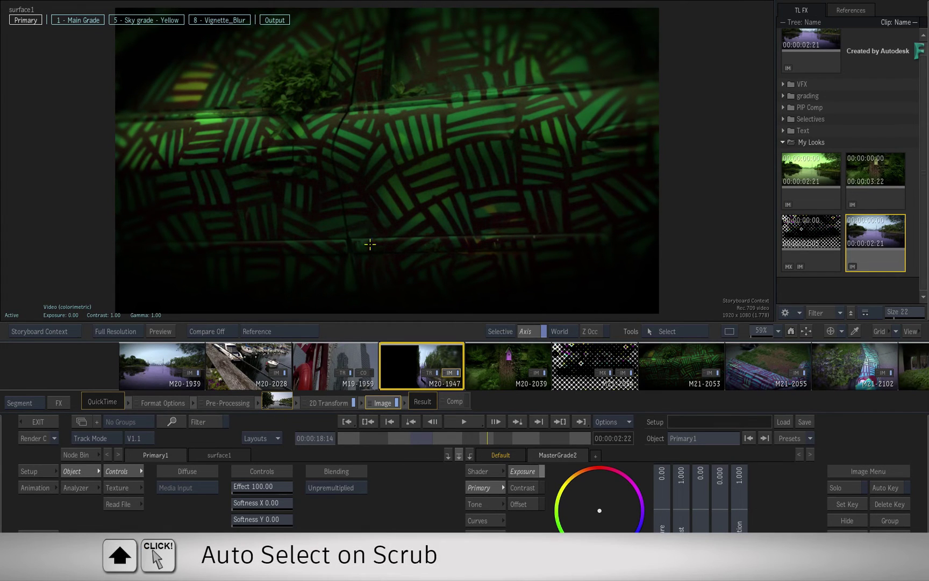
{"action": "left_click", "coordinate": [492, 436], "text": "shift"}
{"action": "left_click_drag", "start_coordinate": [492, 437], "coordinate": [527, 434]}
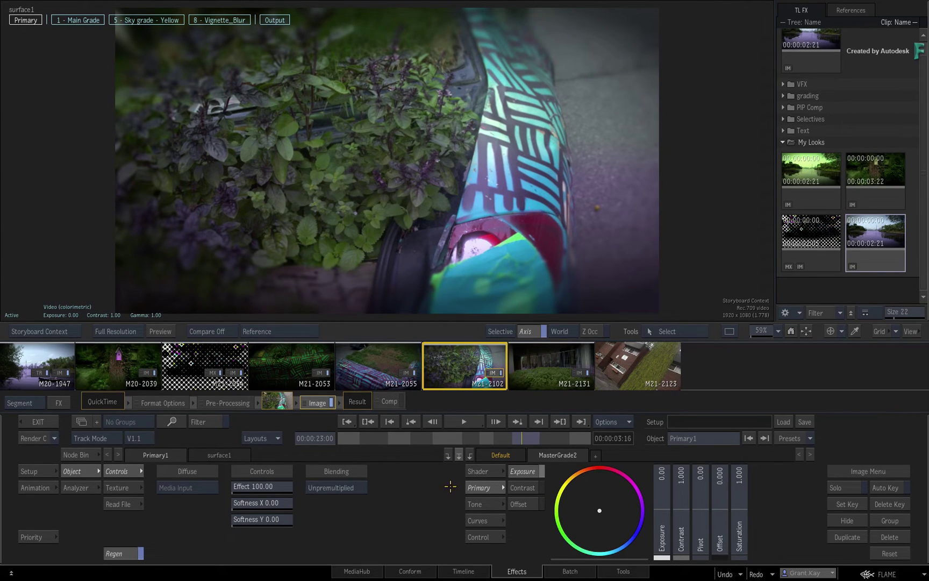
Turn on Auto Select on Scrub in Tools / Timeline FX preferences, then give M20-2028 the green look.
{"action": "left_click", "coordinate": [880, 573]}
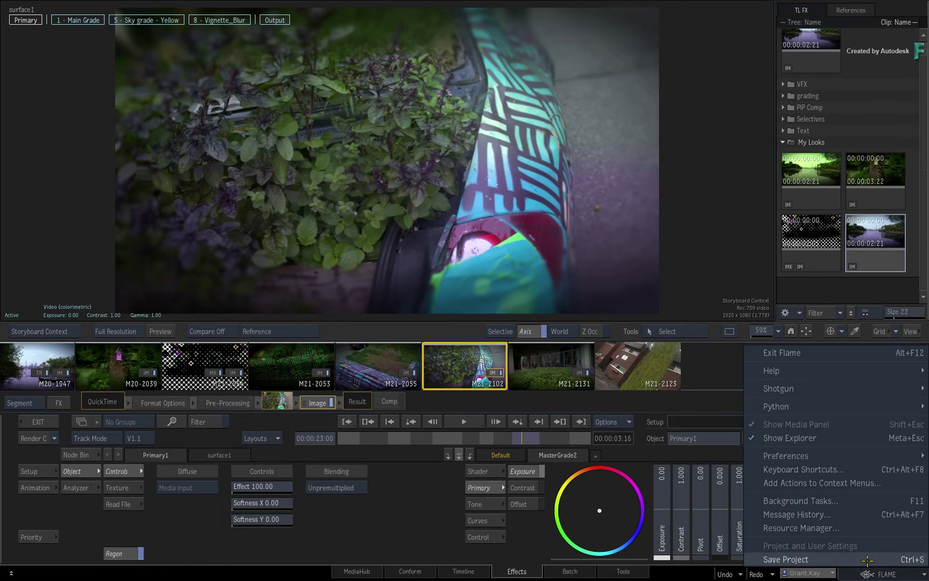
{"action": "mouse_move", "coordinate": [834, 452]}
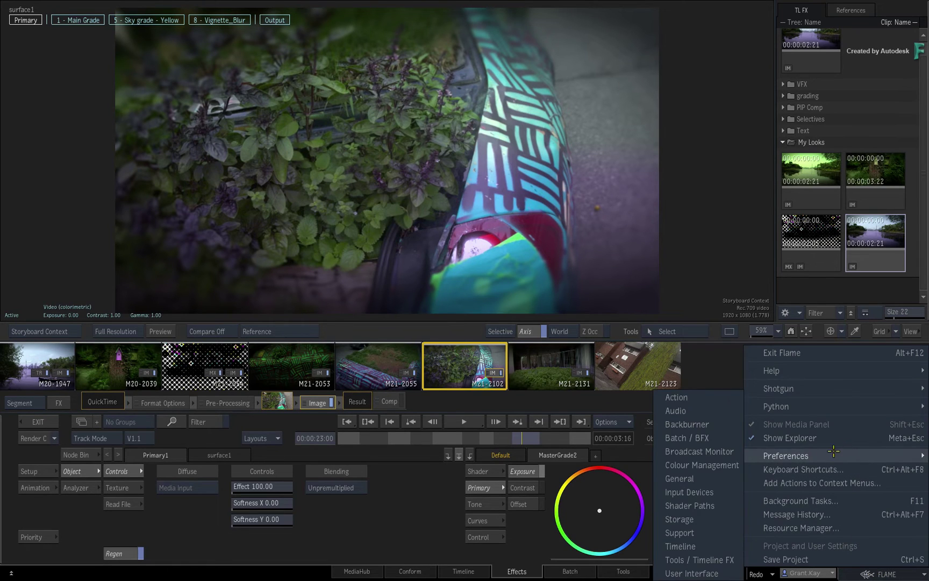
{"action": "left_click", "coordinate": [705, 560]}
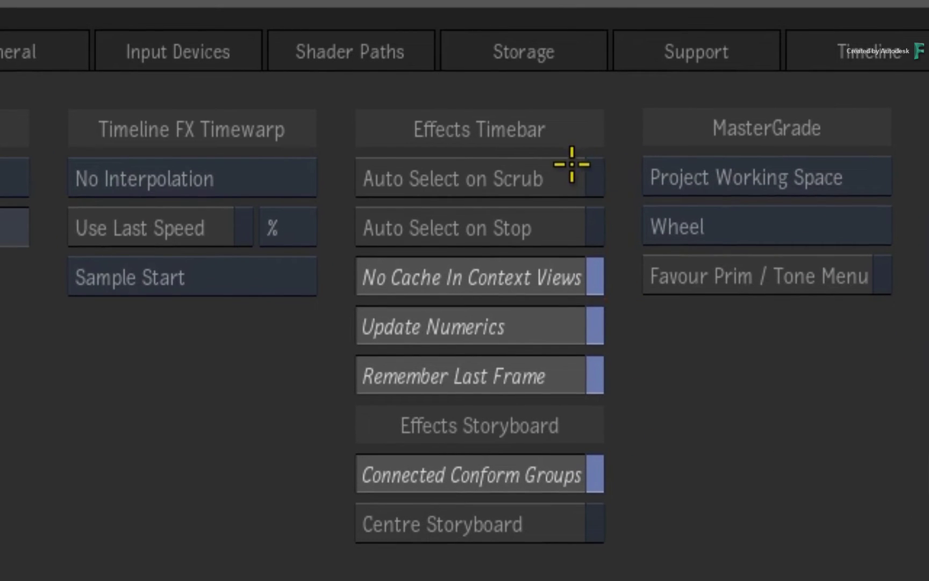
{"action": "left_click", "coordinate": [571, 165]}
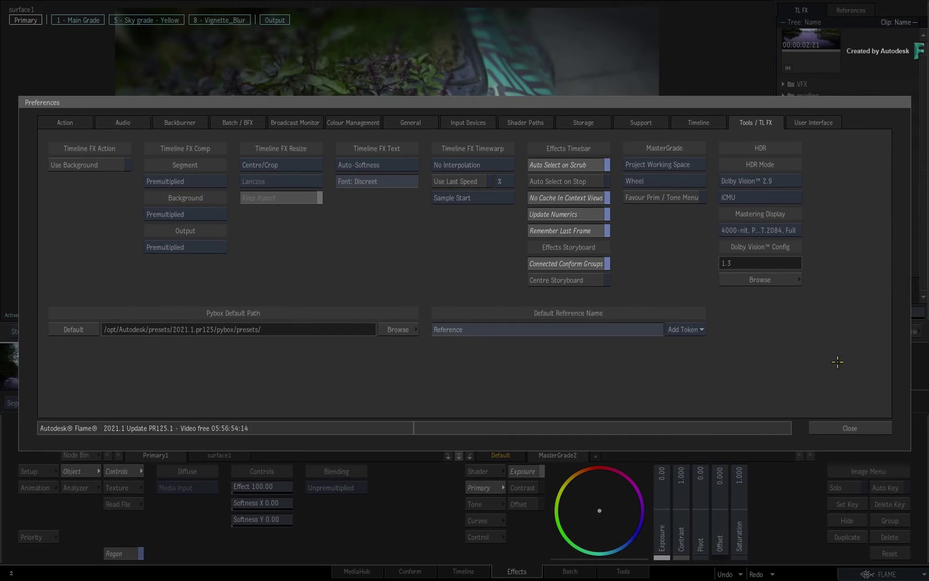
{"action": "left_click", "coordinate": [844, 428]}
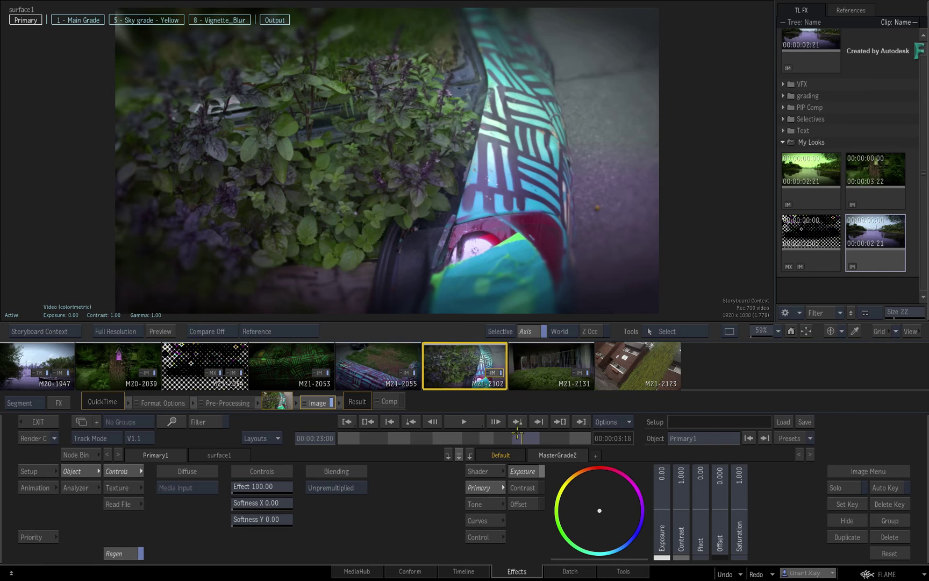
{"action": "left_click_drag", "start_coordinate": [518, 436], "coordinate": [380, 439]}
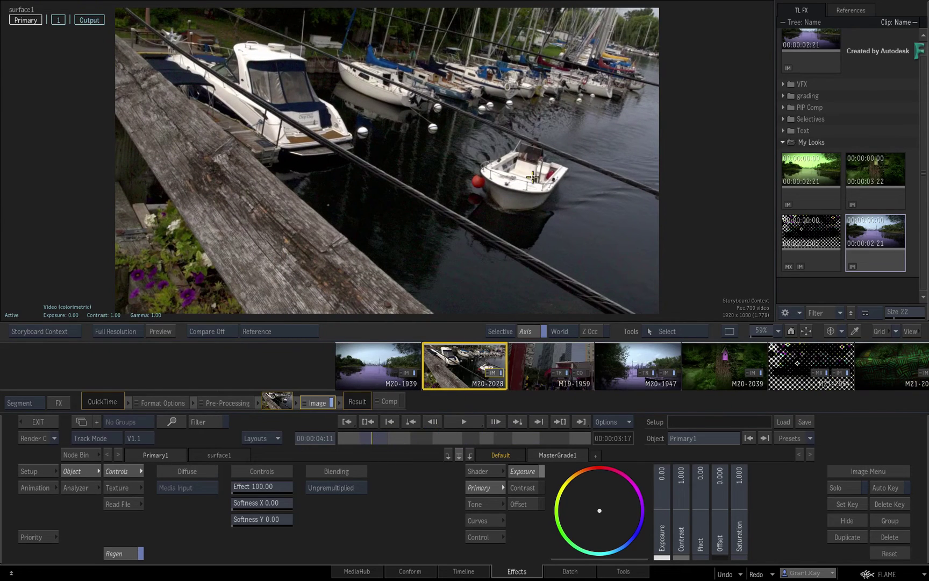
{"action": "left_click_drag", "start_coordinate": [809, 169], "coordinate": [425, 163]}
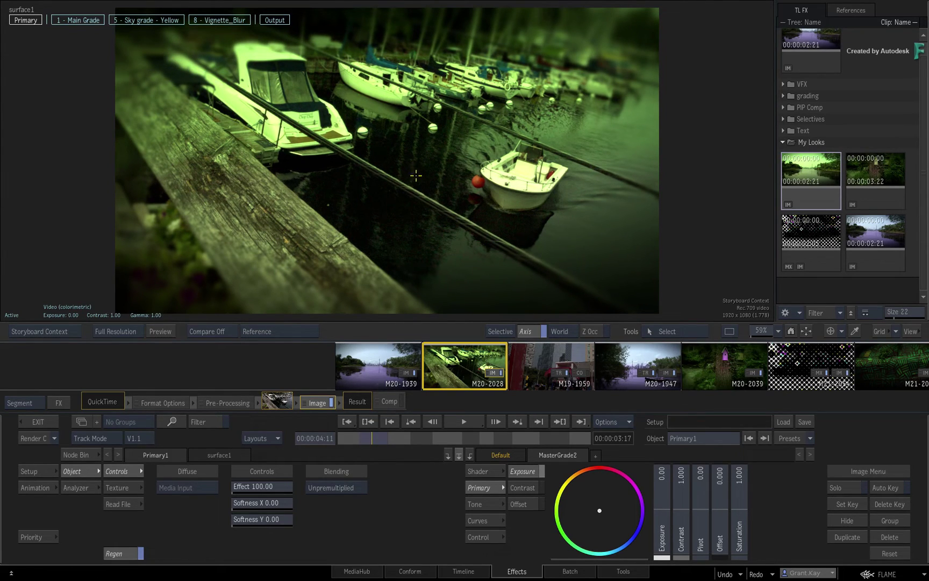
Pan the storyboard reel and change the timebar range setting in the Options menu.
{"action": "left_click_drag", "start_coordinate": [742, 368], "coordinate": [661, 354]}
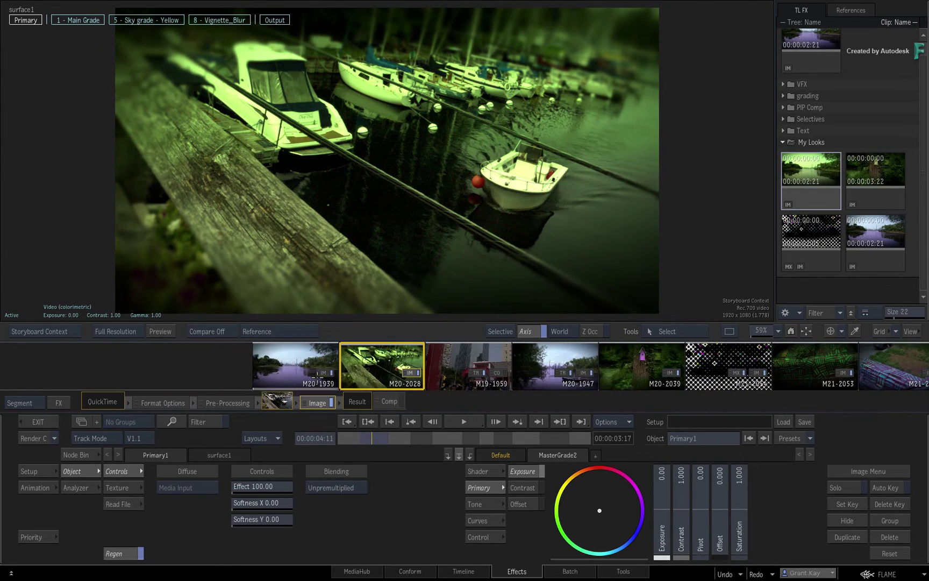
{"action": "left_click", "coordinate": [628, 422]}
{"action": "left_click", "coordinate": [631, 410]}
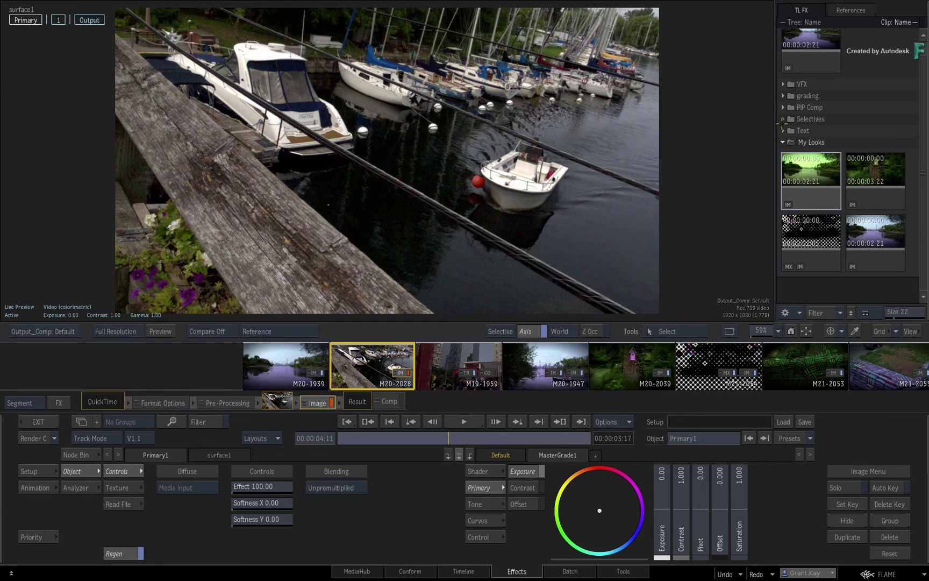
Open the grading > water folder and try the first, greenish vignette and purple looks on M20-2028.
{"action": "left_click", "coordinate": [786, 142]}
{"action": "left_click", "coordinate": [783, 112]}
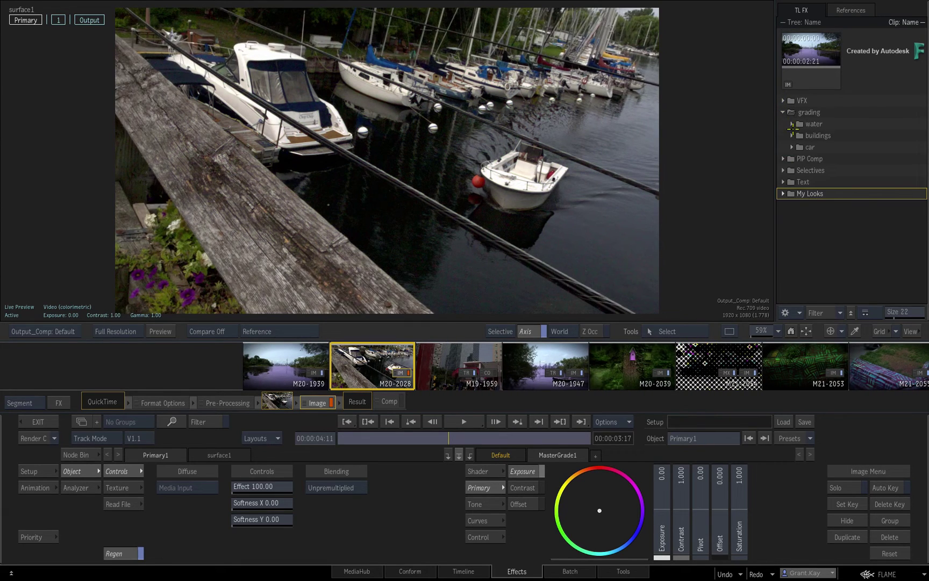
{"action": "left_click", "coordinate": [792, 124]}
{"action": "double_click", "coordinate": [816, 153]}
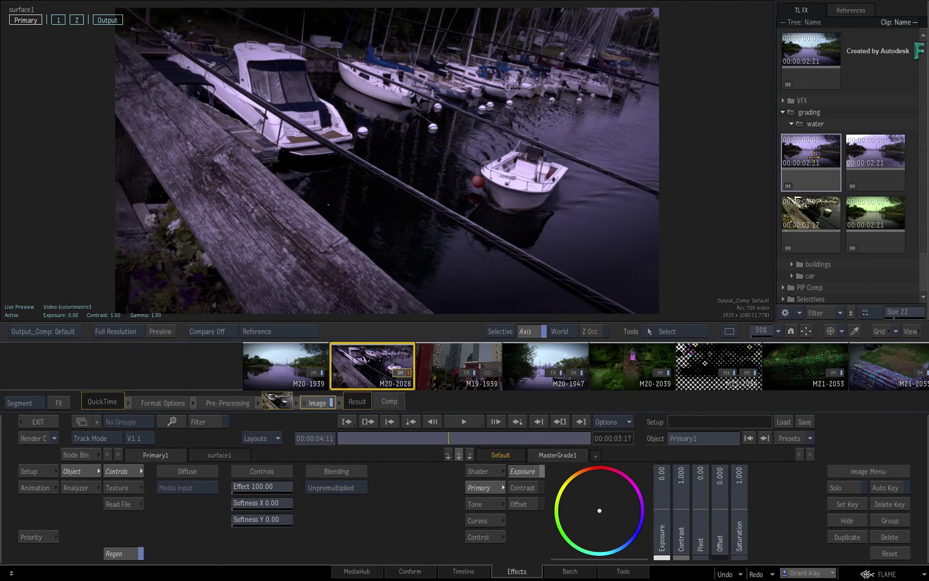
{"action": "double_click", "coordinate": [877, 229]}
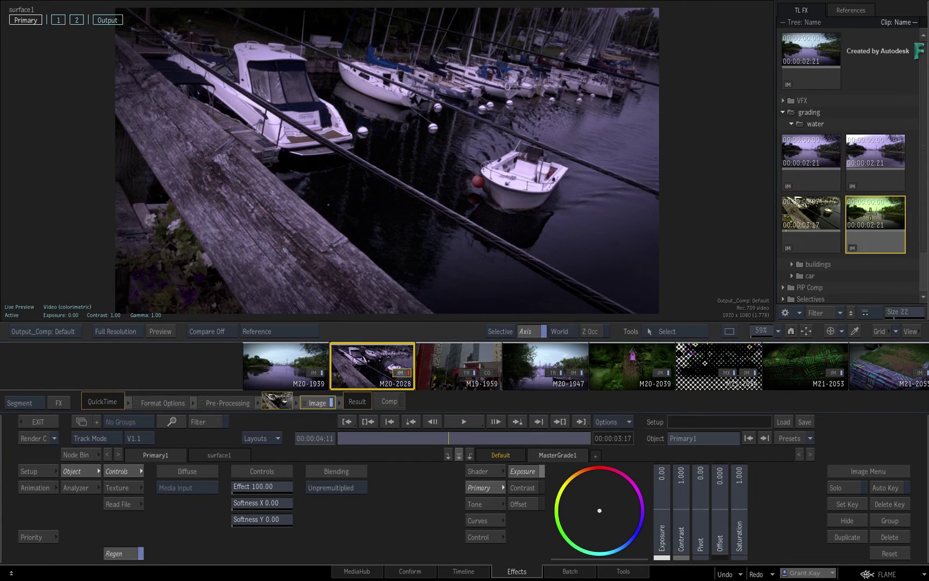
{"action": "double_click", "coordinate": [876, 171]}
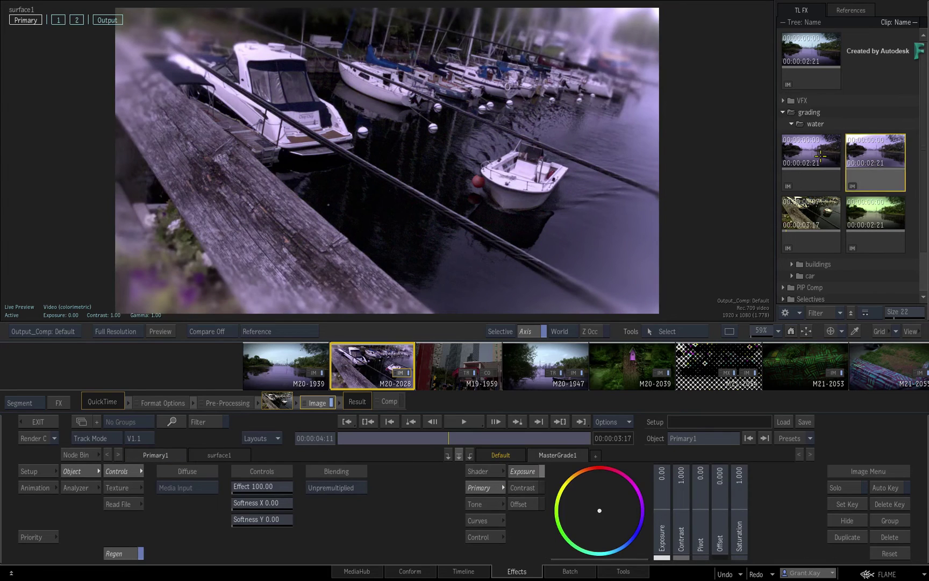
Cycle the green vignette, purple, natural and dark purple water looks on the shot.
{"action": "left_click", "coordinate": [819, 155]}
{"action": "double_click", "coordinate": [877, 206]}
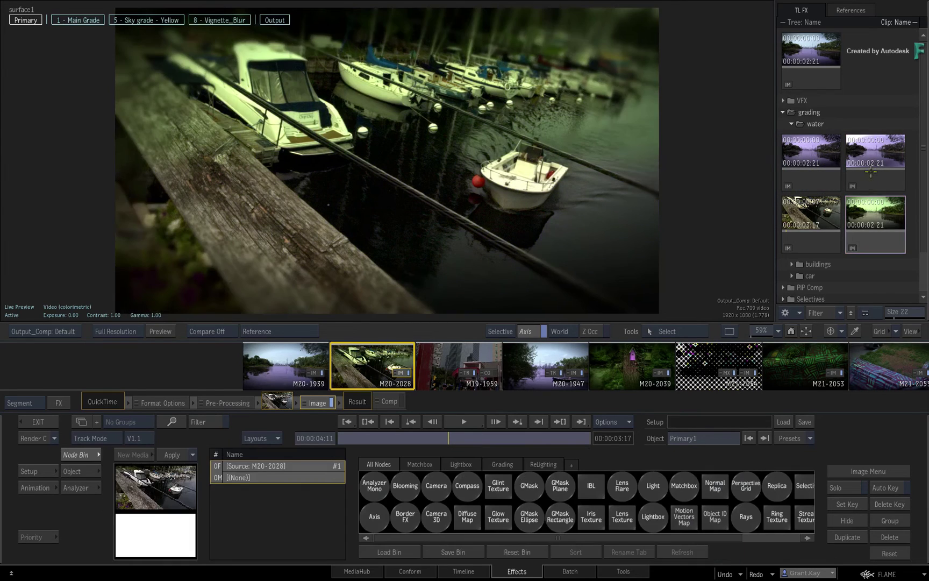
{"action": "left_click", "coordinate": [861, 169]}
{"action": "double_click", "coordinate": [859, 171]}
{"action": "double_click", "coordinate": [814, 208]}
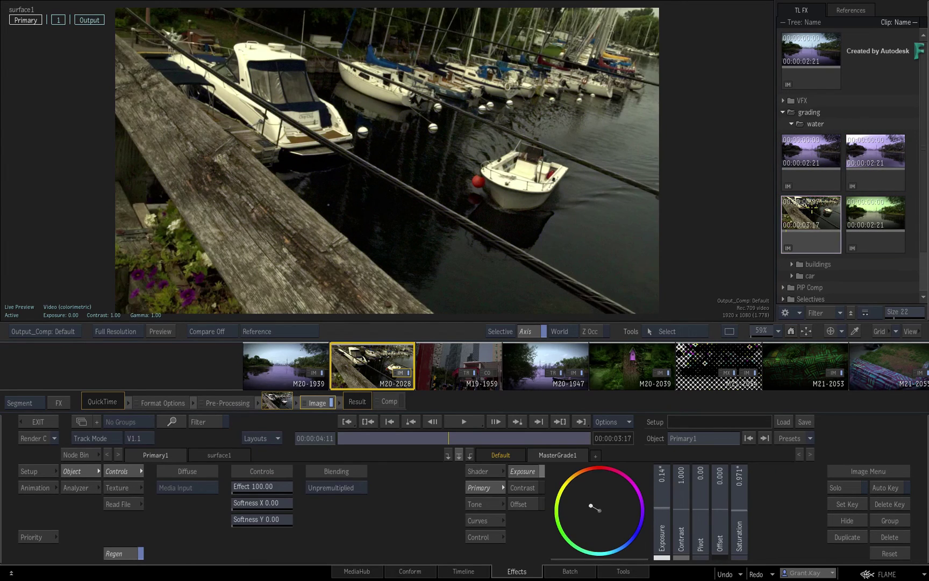
{"action": "left_click", "coordinate": [817, 156]}
{"action": "double_click", "coordinate": [817, 156]}
Compare blurred purple, green vignette and natural looks, finishing on the dark purple water look.
{"action": "double_click", "coordinate": [877, 155]}
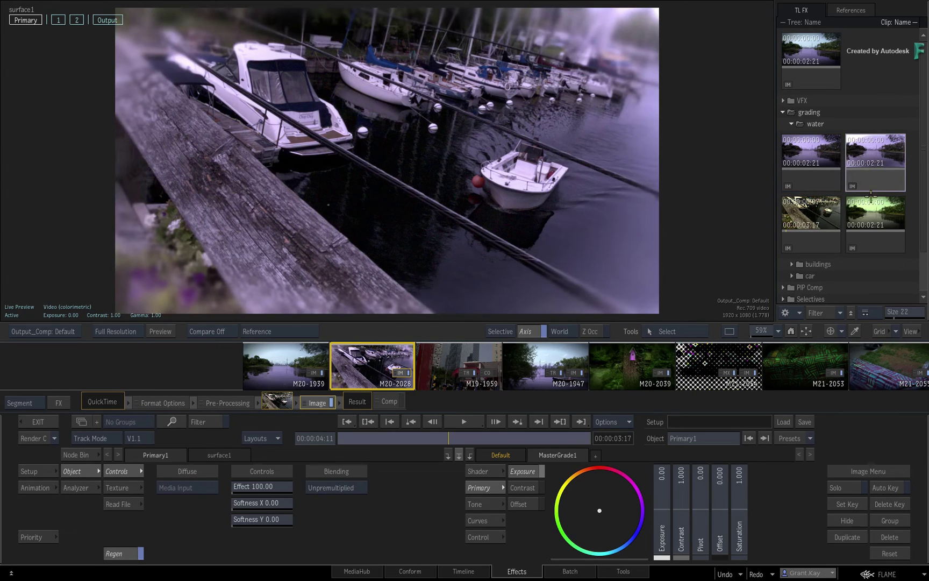
{"action": "left_click", "coordinate": [863, 205]}
{"action": "double_click", "coordinate": [817, 208]}
{"action": "double_click", "coordinate": [817, 173]}
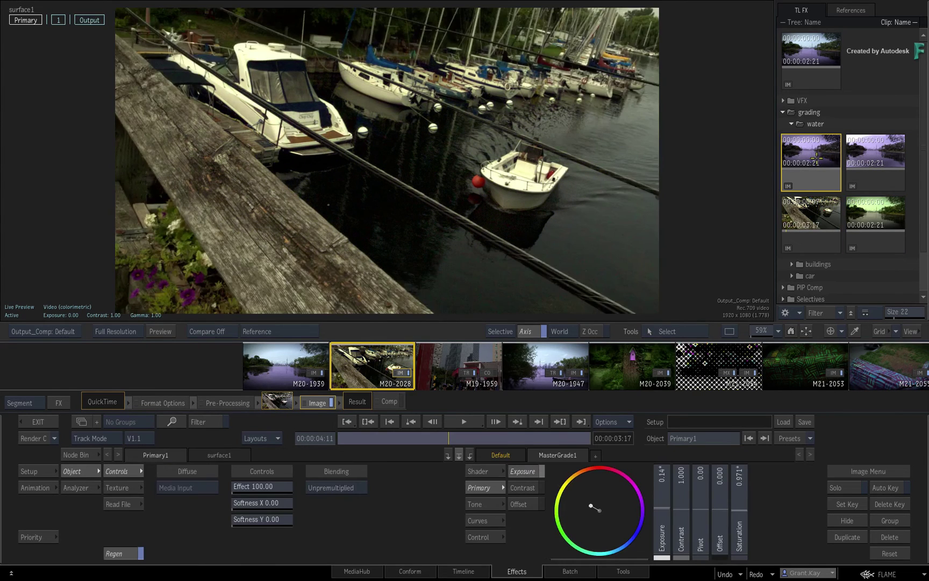
{"action": "double_click", "coordinate": [859, 158]}
{"action": "double_click", "coordinate": [862, 208]}
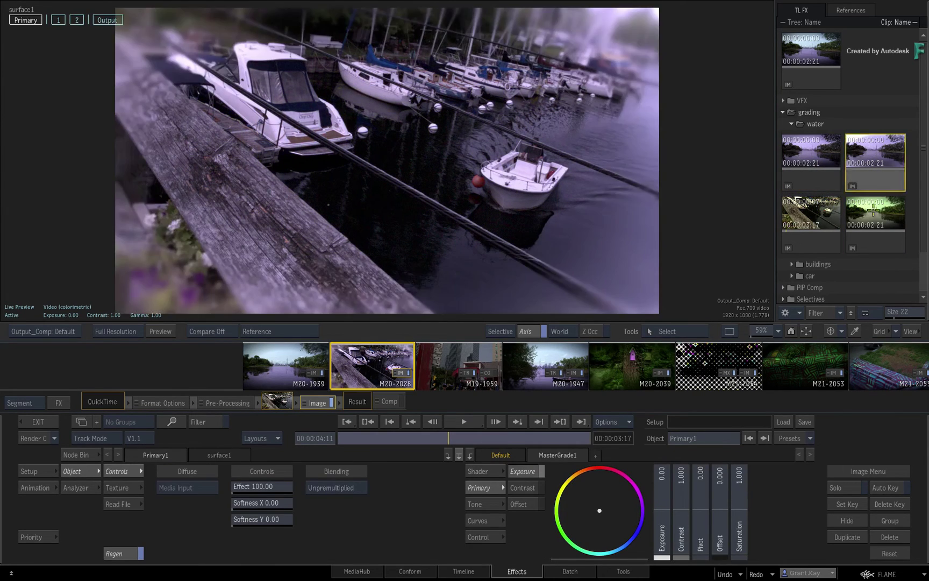
{"action": "double_click", "coordinate": [824, 210]}
{"action": "double_click", "coordinate": [818, 155]}
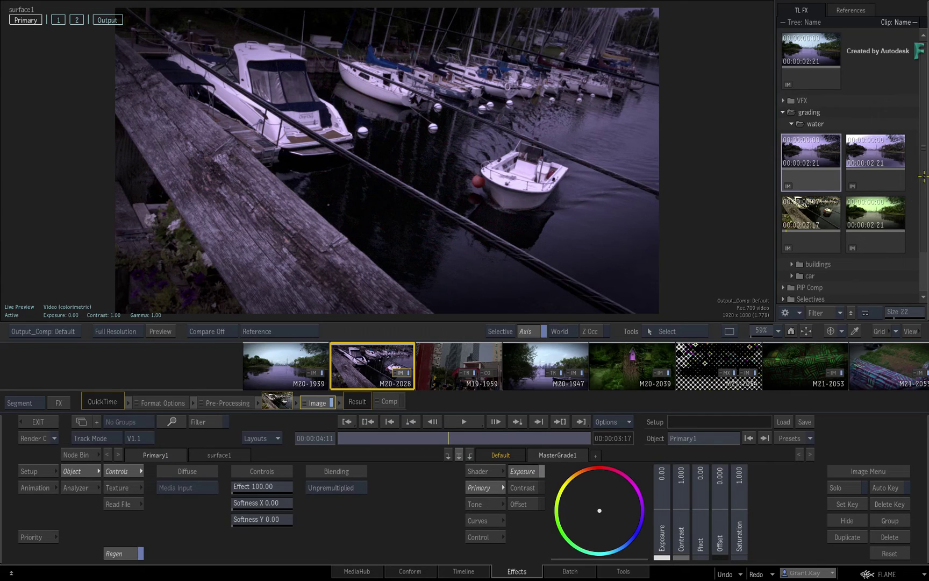
{"action": "mouse_move", "coordinate": [924, 185]}
{"action": "left_mouse_down"}
{"action": "mouse_move", "coordinate": [926, 201]}
{"action": "mouse_move", "coordinate": [925, 185]}
{"action": "left_mouse_up"}
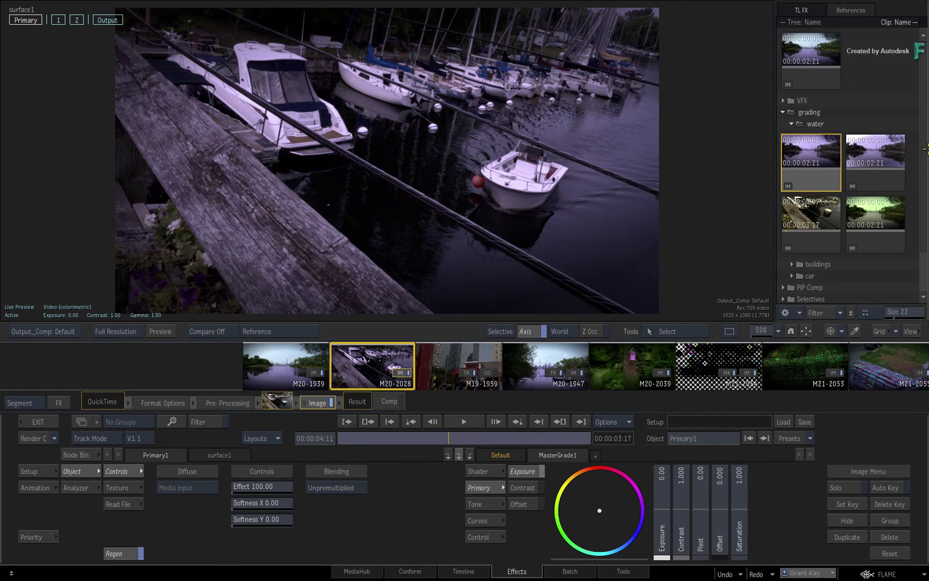
Browse shots M19-1959, M20-1947 and M20-2039, landing on lake shot M20-1939.
{"action": "left_click", "coordinate": [471, 353]}
{"action": "left_click", "coordinate": [533, 360]}
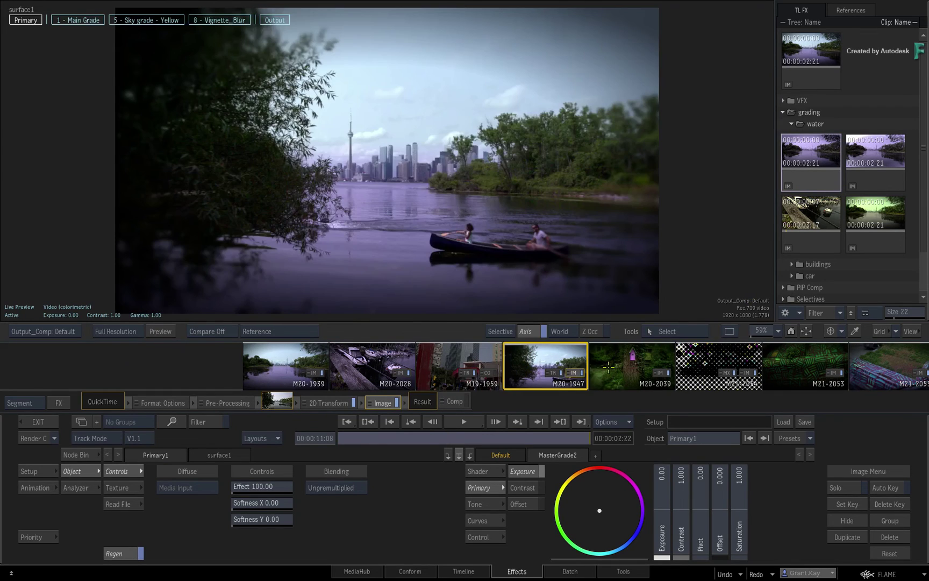
{"action": "left_click", "coordinate": [604, 375]}
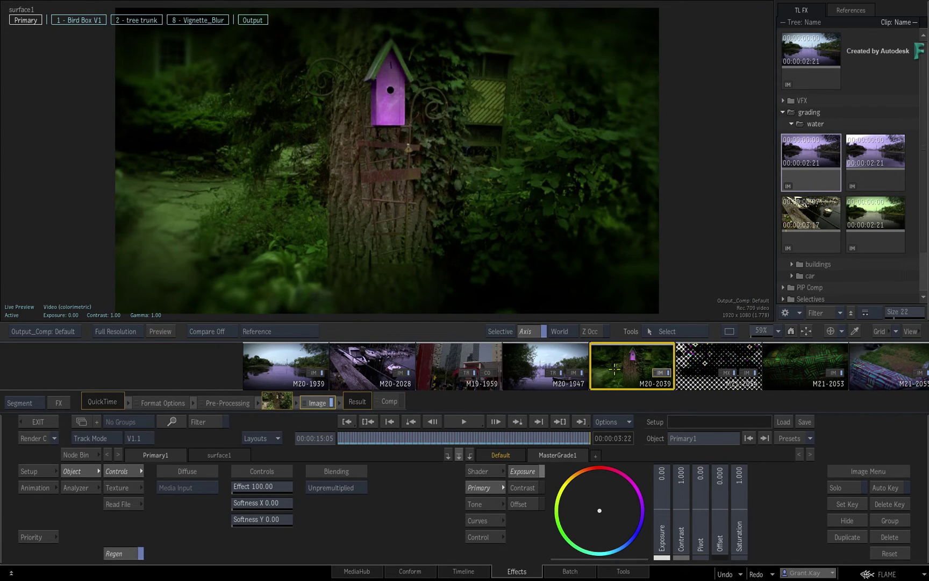
{"action": "left_click", "coordinate": [273, 364]}
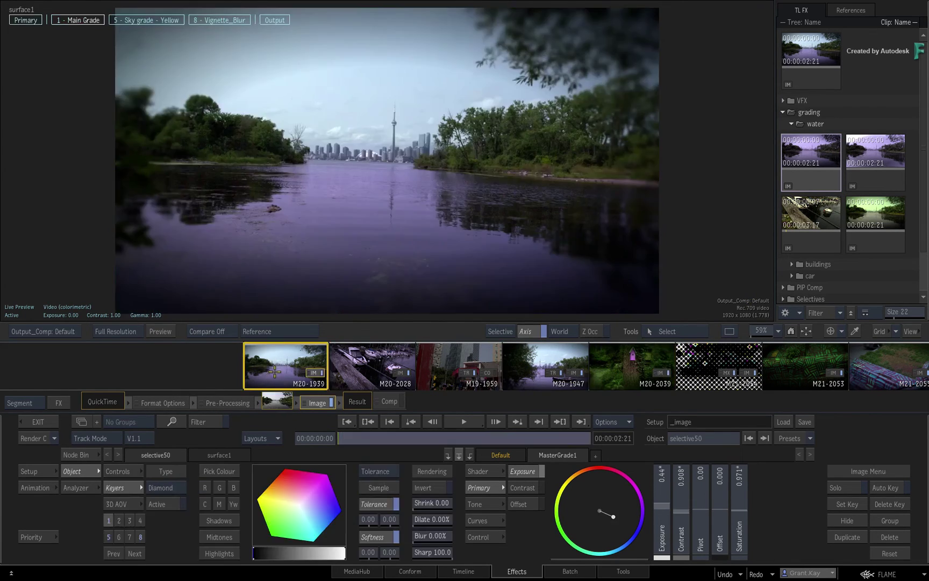
Reset the lake shot's Primary colour wheel and drag its balance to a strong green.
{"action": "left_click", "coordinate": [602, 513]}
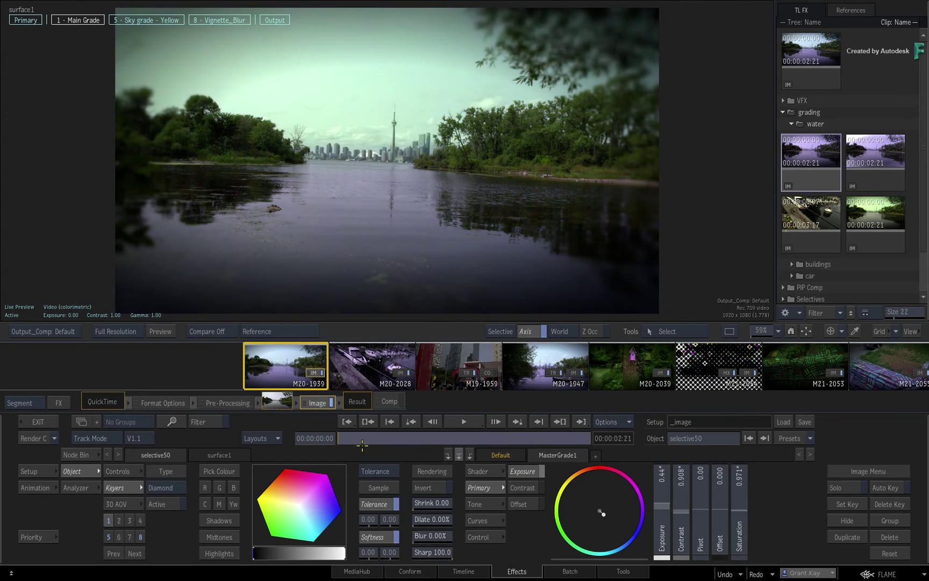
{"action": "left_click_drag", "start_coordinate": [520, 484], "coordinate": [359, 504]}
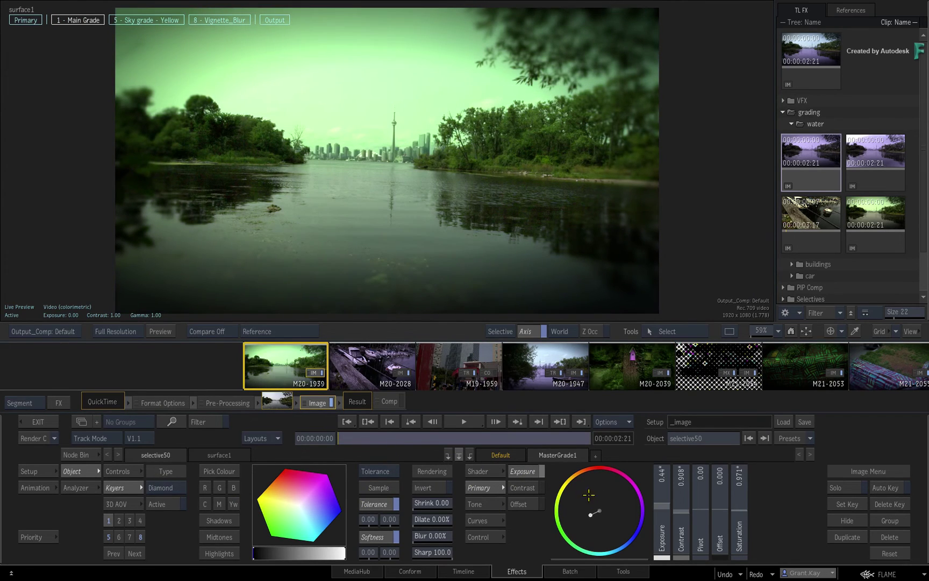
{"action": "left_click_drag", "start_coordinate": [588, 495], "coordinate": [297, 480]}
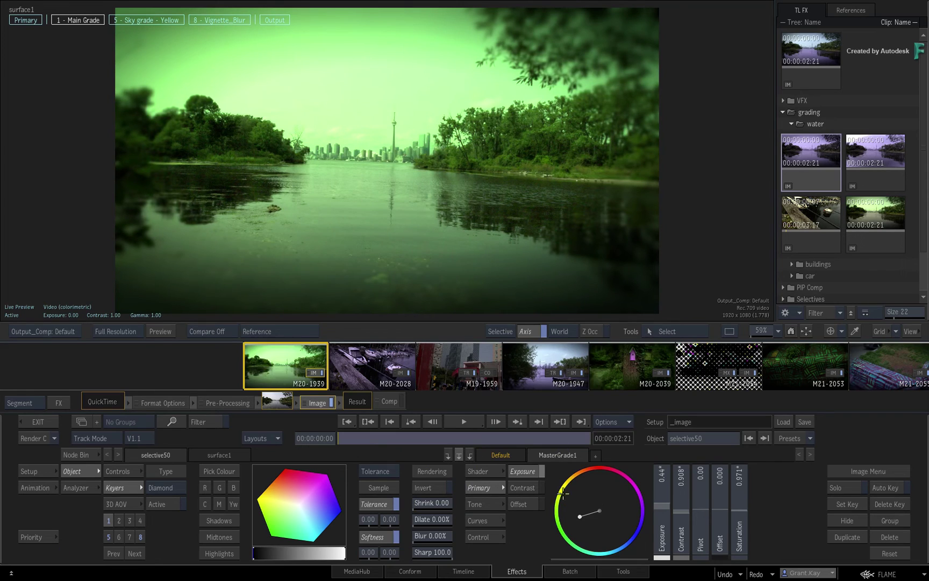
In MediaHub Projects, use Bookmarks to open 2021_1_125's Libraries > Timeline FX.
{"action": "left_click", "coordinate": [365, 571]}
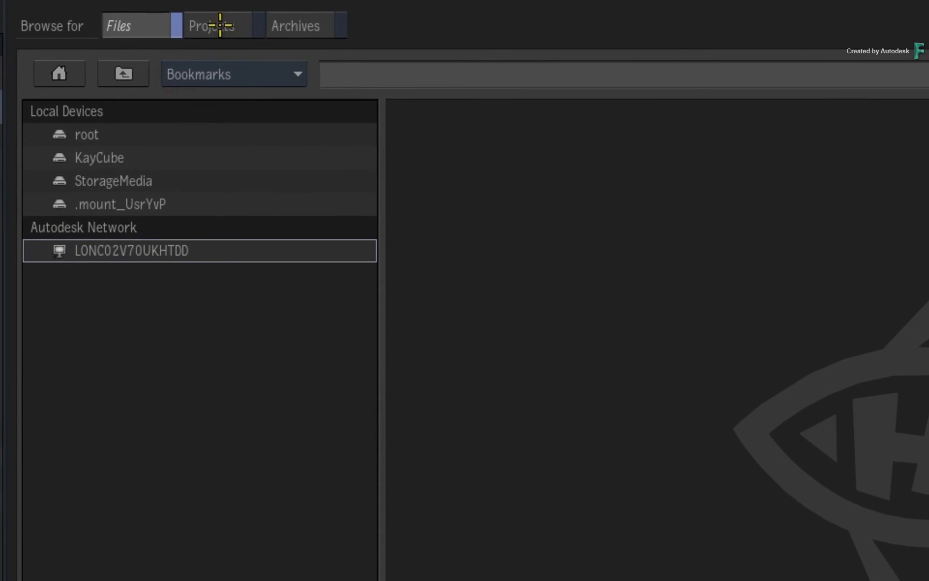
{"action": "left_click", "coordinate": [223, 24]}
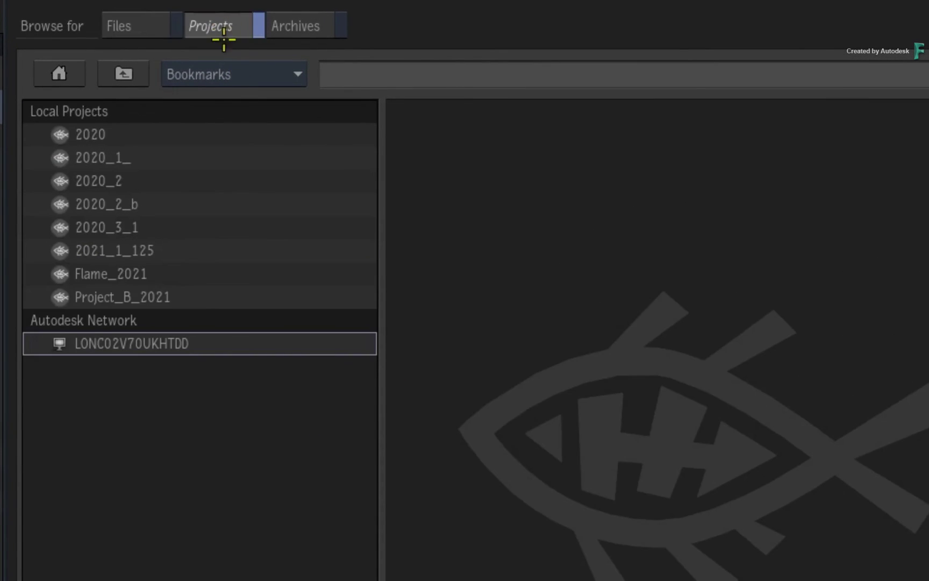
{"action": "left_click", "coordinate": [280, 68]}
{"action": "left_click", "coordinate": [272, 226]}
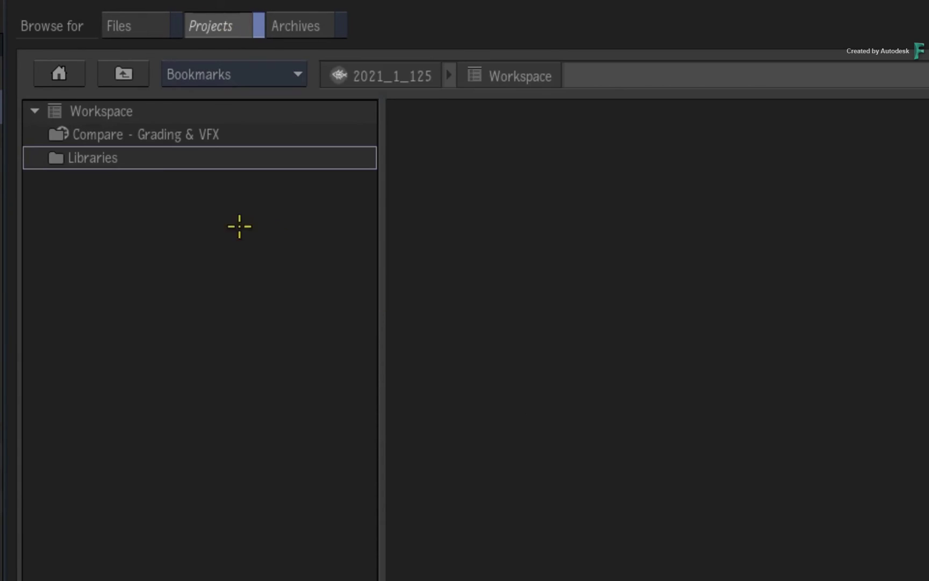
{"action": "double_click", "coordinate": [172, 157]}
{"action": "left_click", "coordinate": [170, 180]}
{"action": "double_click", "coordinate": [170, 180]}
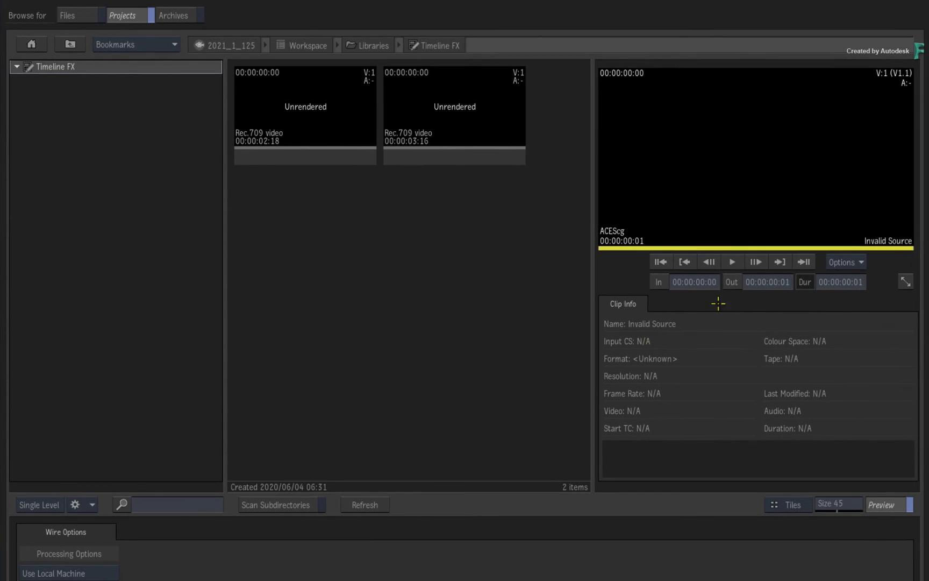
Drag both stored Timeline FX setups into the TL FX library, then expand its buildings folder.
{"action": "left_click", "coordinate": [281, 126]}
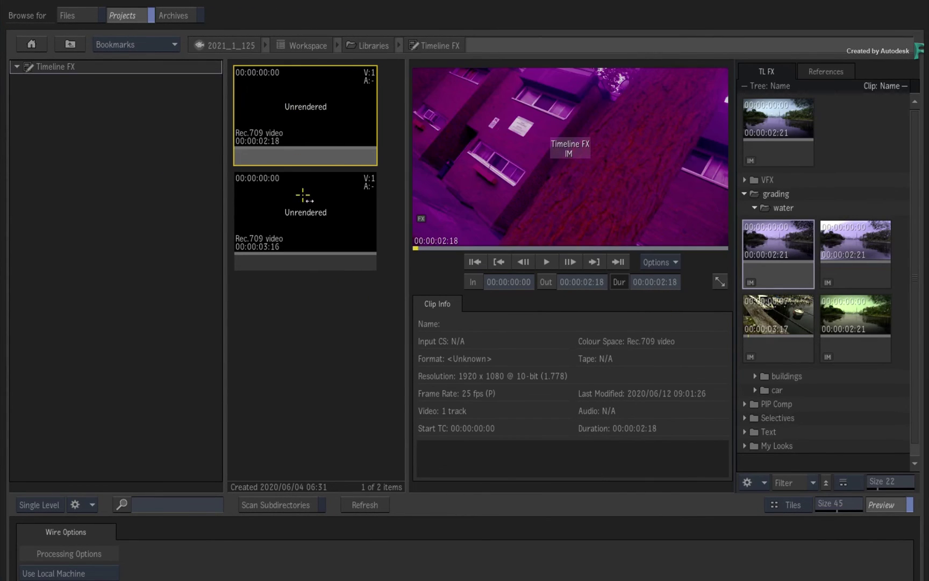
{"action": "left_click", "coordinate": [306, 195], "text": "ctrl"}
{"action": "left_click_drag", "start_coordinate": [307, 116], "coordinate": [847, 142]}
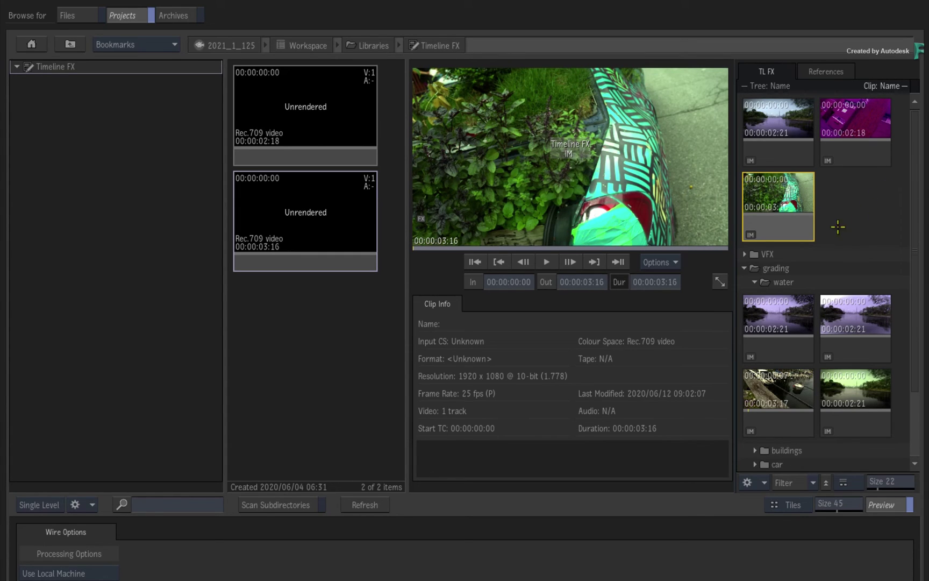
{"action": "scroll", "coordinate": [902, 297], "scroll_direction": "down", "scroll_amount": 3}
{"action": "left_click", "coordinate": [756, 363]}
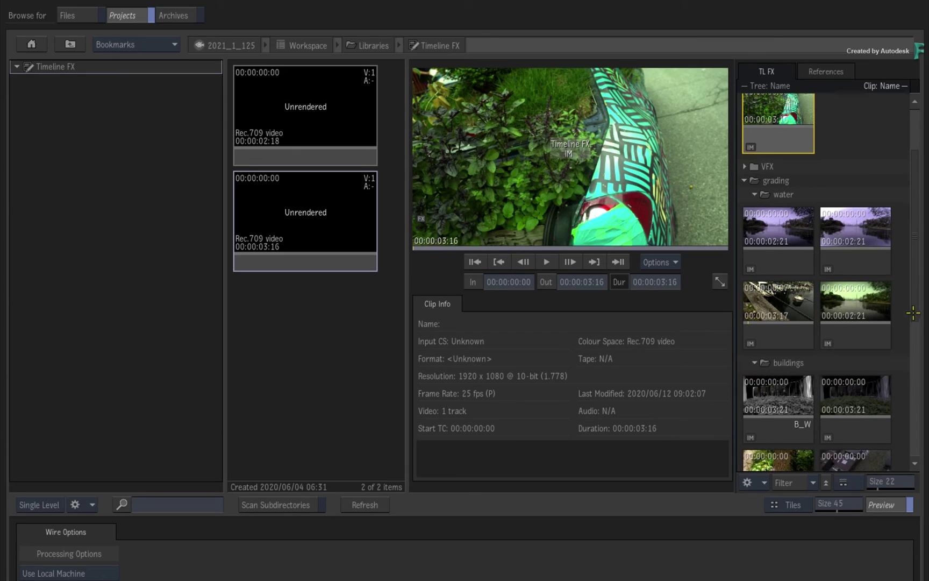
{"action": "scroll", "coordinate": [915, 312], "scroll_direction": "down", "scroll_amount": 7}
{"action": "scroll", "coordinate": [915, 312], "scroll_direction": "up", "scroll_amount": 9}
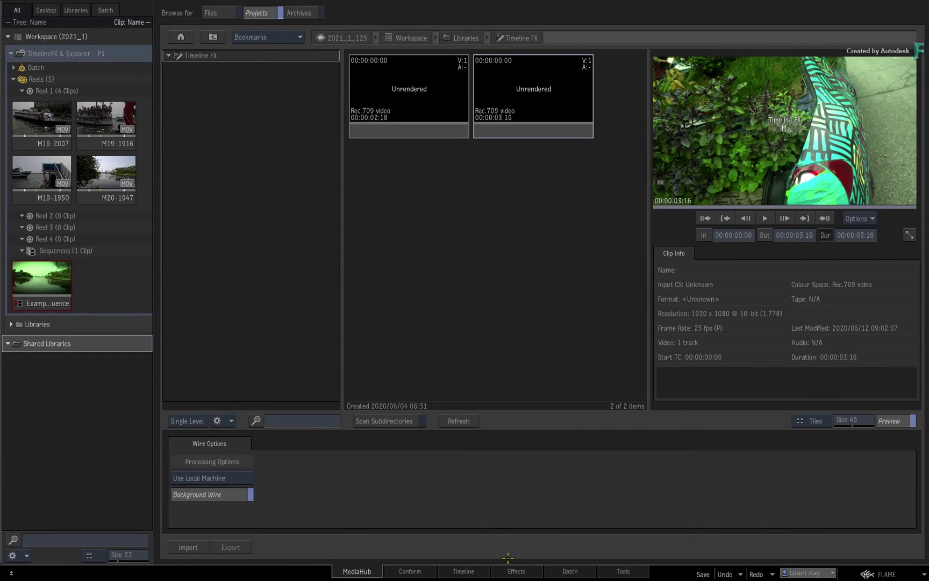
Scrub lake shot M20-1939 back to its first frame and return to its Effects image editor with F4.
{"action": "left_click", "coordinate": [500, 571]}
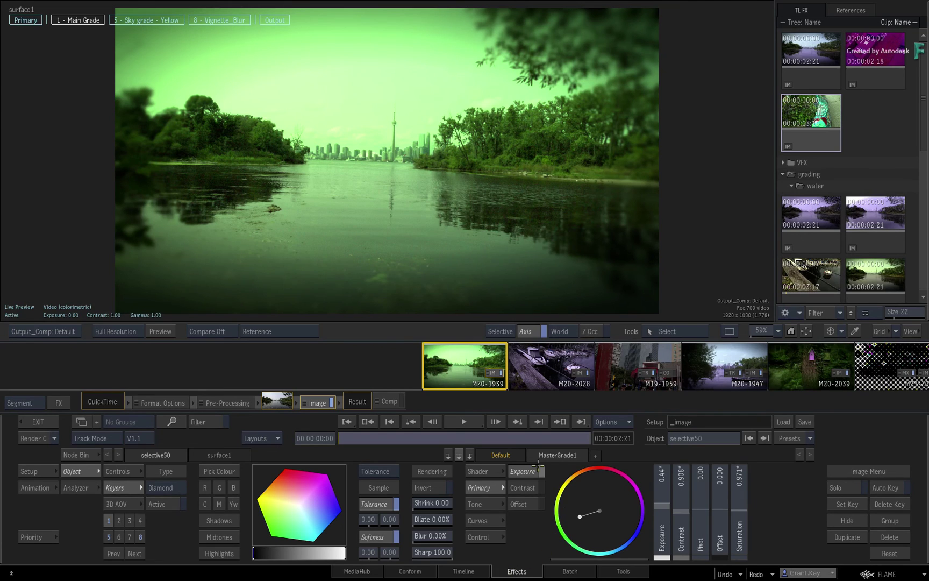
{"action": "left_click_drag", "start_coordinate": [355, 438], "coordinate": [585, 435]}
{"action": "left_click", "coordinate": [390, 421]}
{"action": "left_click", "coordinate": [463, 573]}
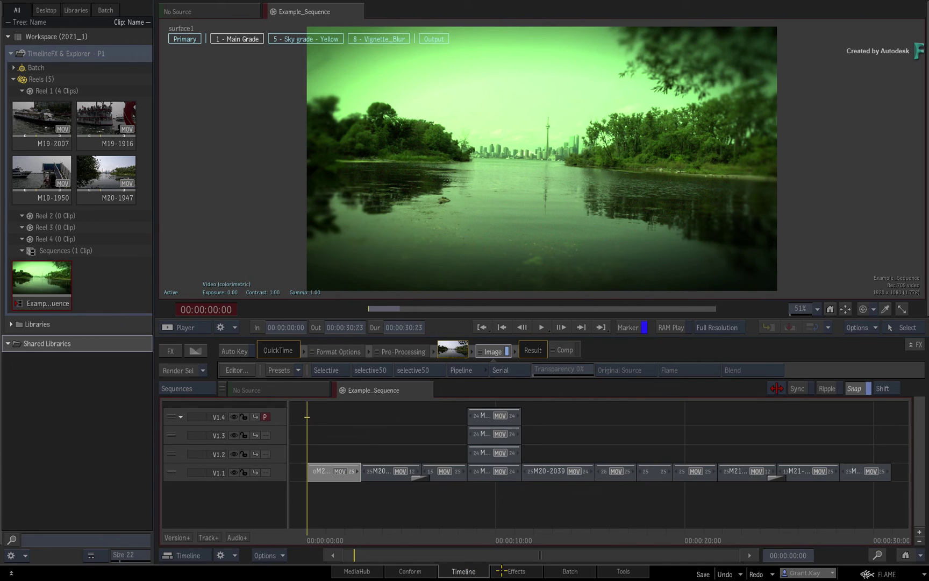
{"action": "key", "text": "F4"}
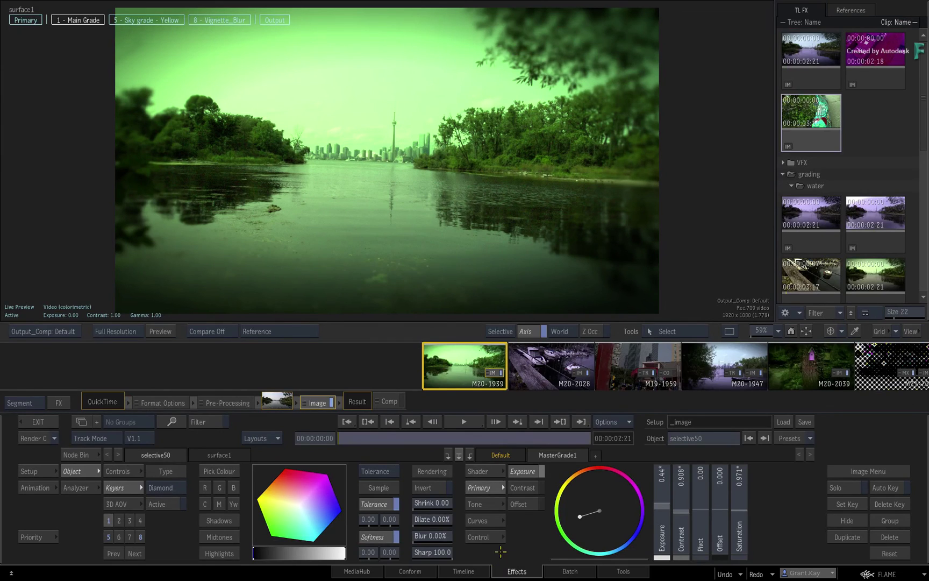
Give boat shot M20-2028 the imported TL FX grade (exposure -0.45, saturation 1.161), then fold away the water and grading folders.
{"action": "left_click", "coordinate": [538, 365]}
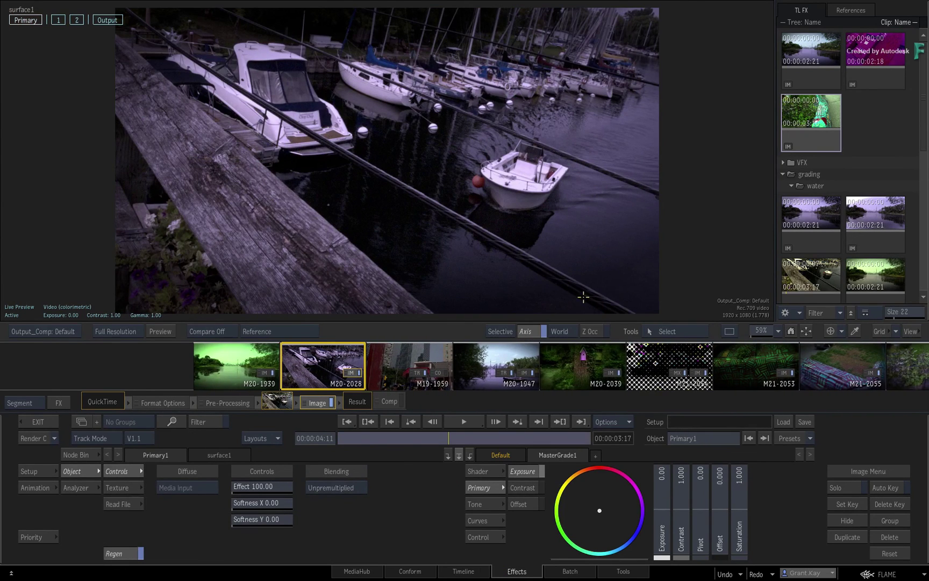
{"action": "left_click_drag", "start_coordinate": [816, 110], "coordinate": [411, 198]}
{"action": "left_click", "coordinate": [792, 185]}
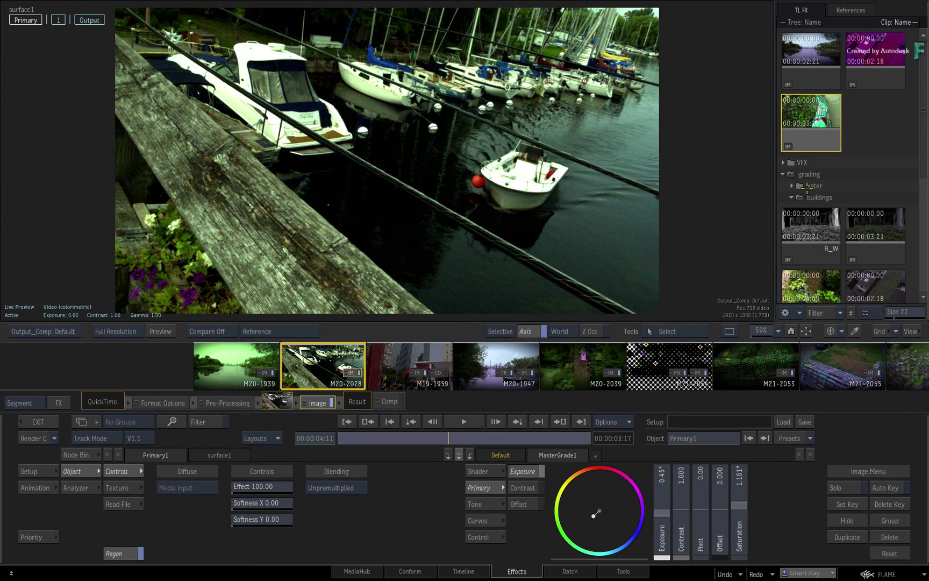
{"action": "left_click", "coordinate": [784, 175]}
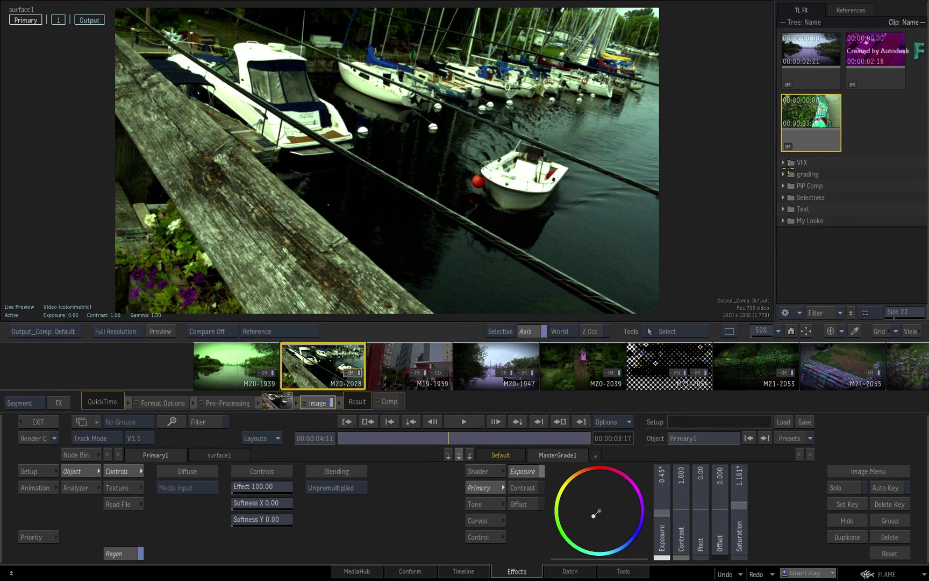
{"action": "left_click", "coordinate": [892, 131]}
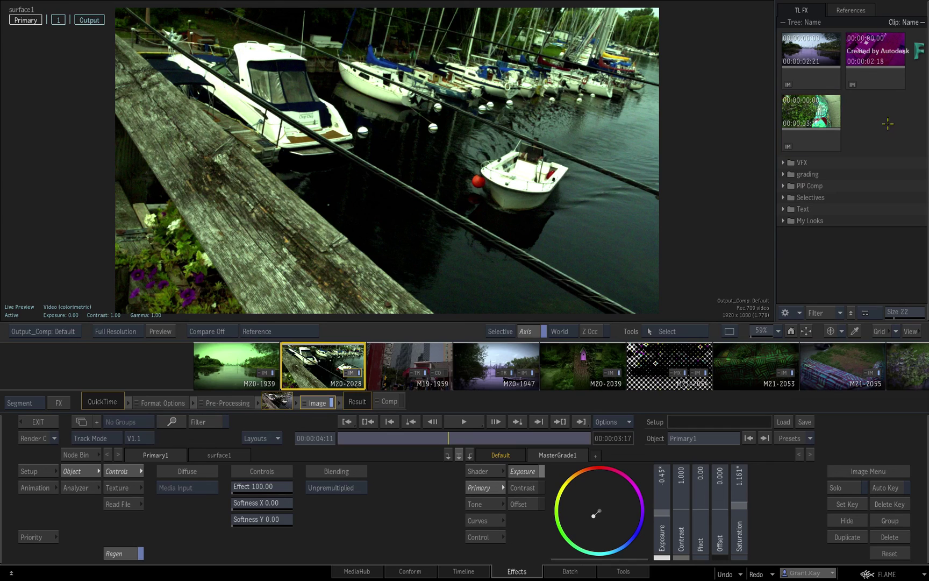